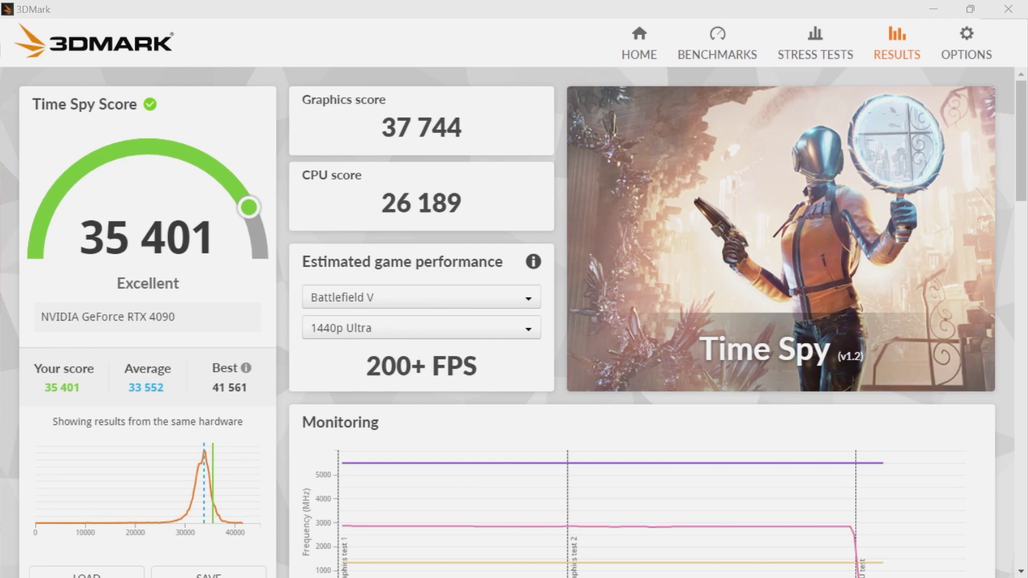
# - Scroll the Time Spy 35 401 result through system information, detailed scores and monitoring charts
pyautogui.scroll(-3, 489, 354)
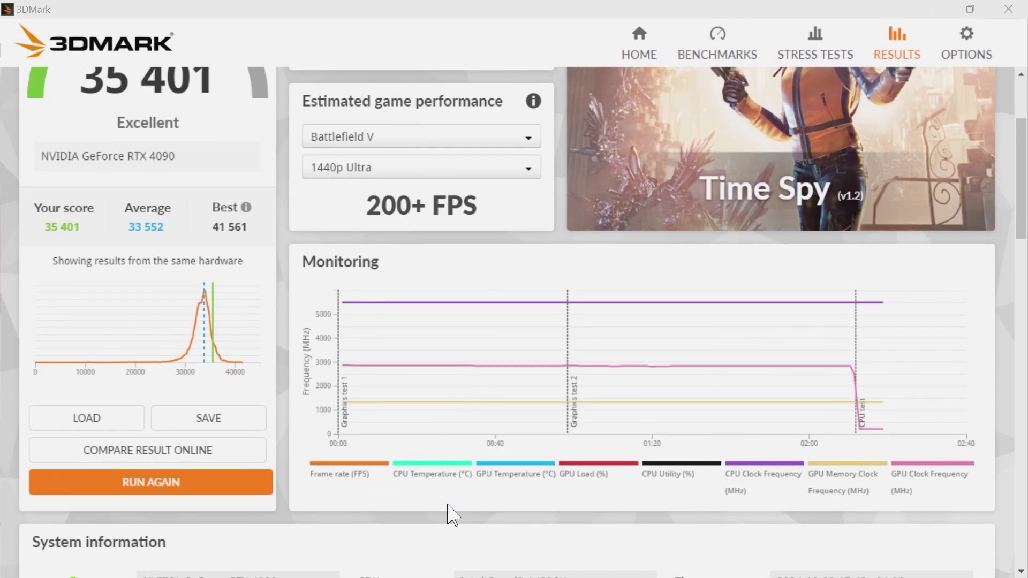
pyautogui.scroll(-5, 454, 515)
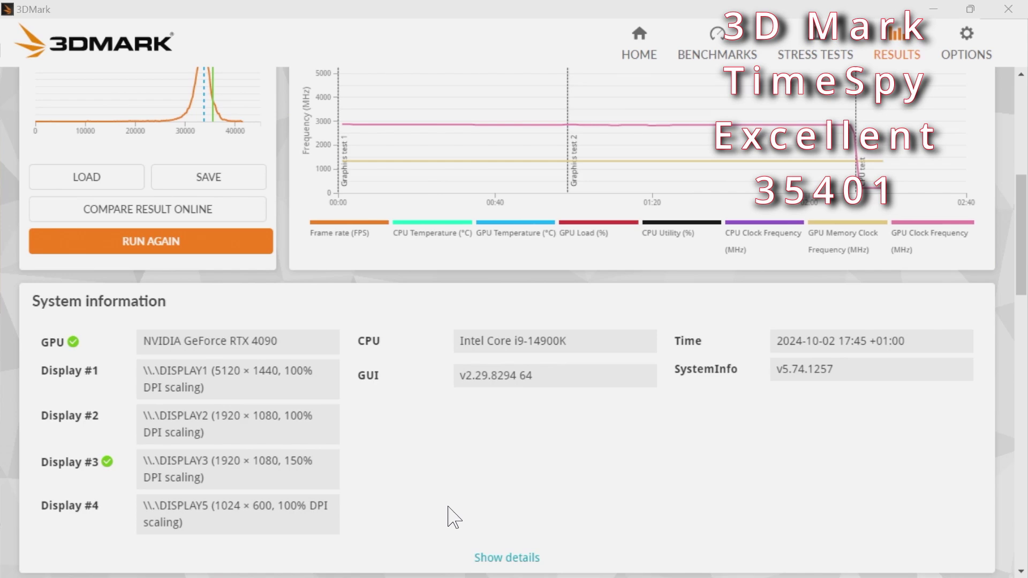
pyautogui.scroll(-6, 454, 518)
pyautogui.scroll(-3, 454, 520)
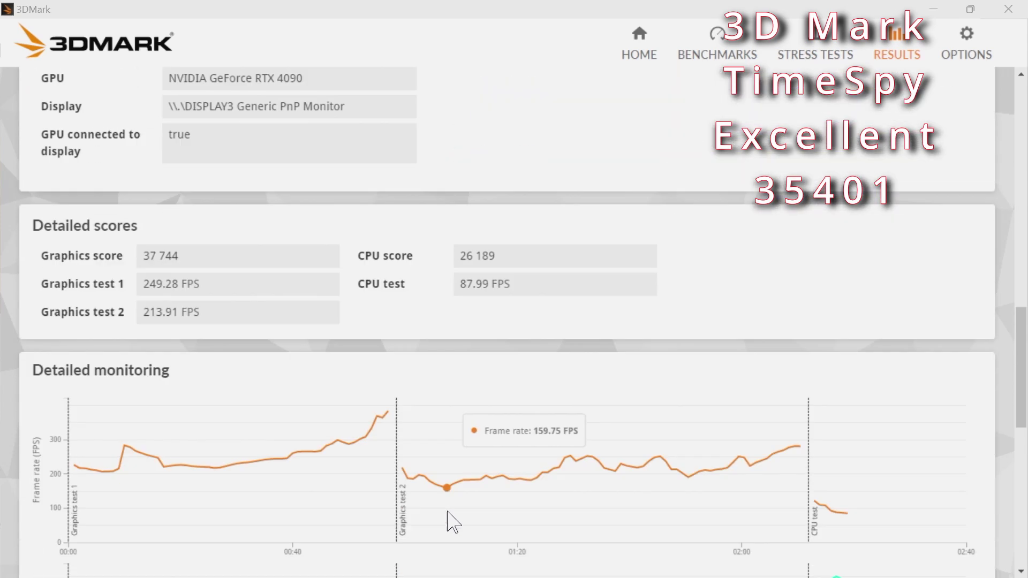
pyautogui.scroll(-4, 454, 522)
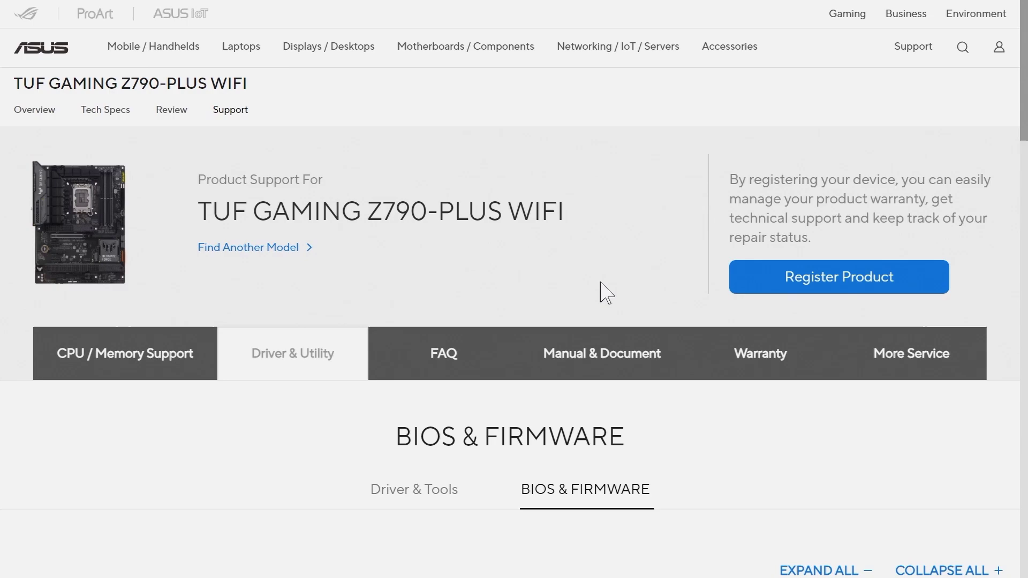
# - Download BIOS Version 1666 Beta from the TUF GAMING Z790-PLUS WIFI BIOS & Firmware list
pyautogui.scroll(-3, 615, 289)
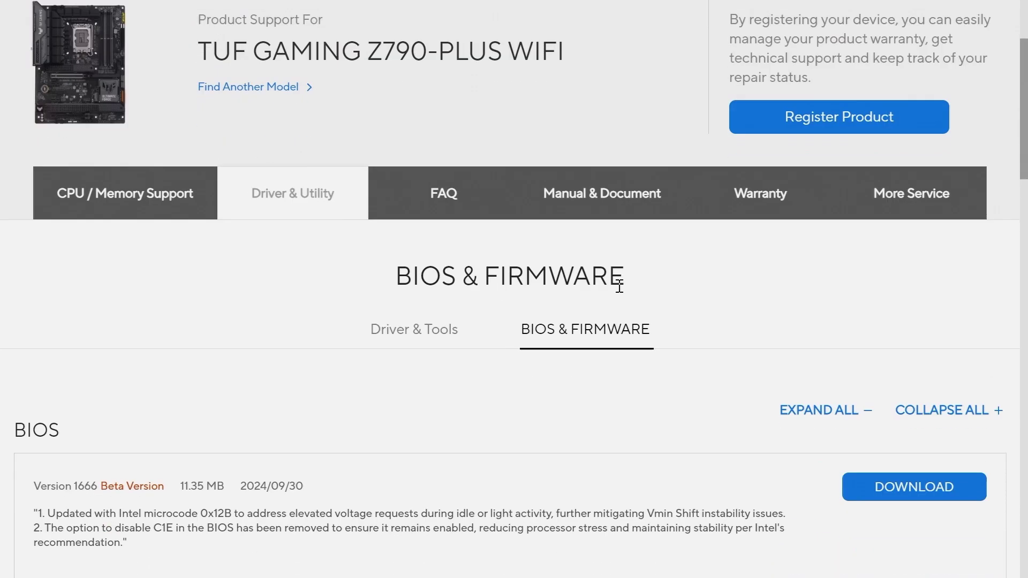
pyautogui.scroll(-3, 616, 290)
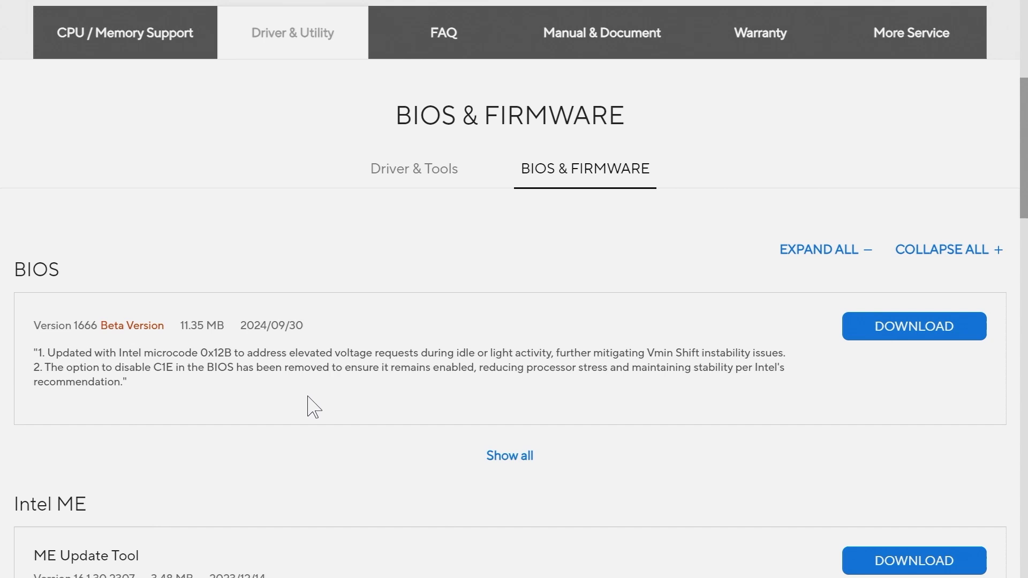
pyautogui.click(900, 337)
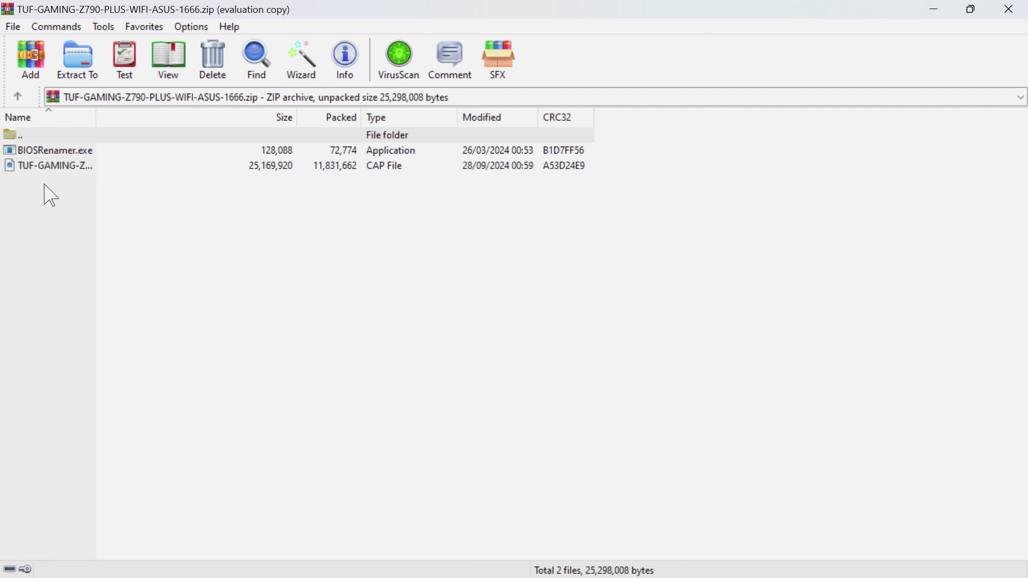
# - Run BIOSRenamer.exe from the archive to rename the 1666 CAP file to TGZ790PW.CAP
pyautogui.click(51, 150)
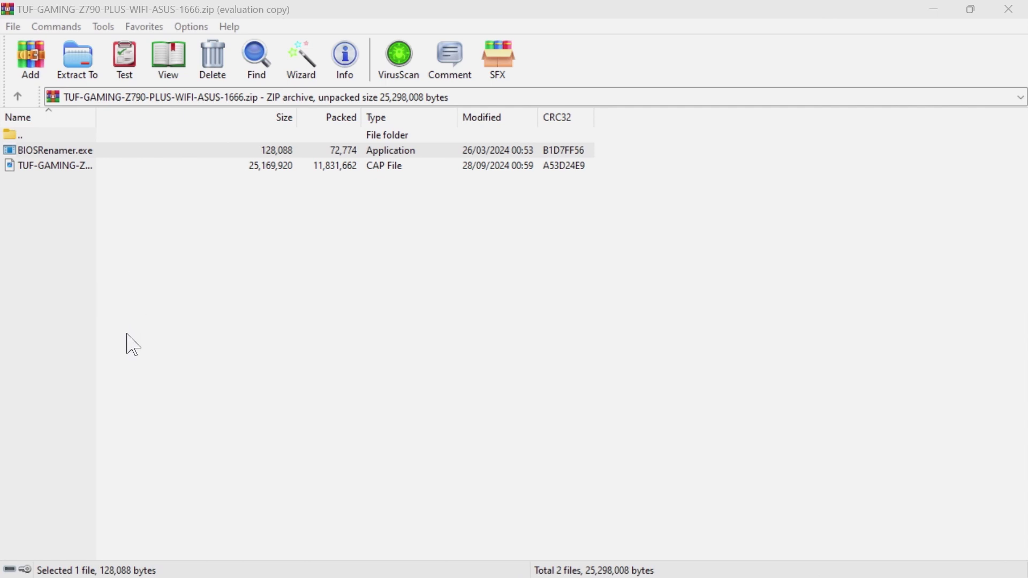
pyautogui.press('Return')
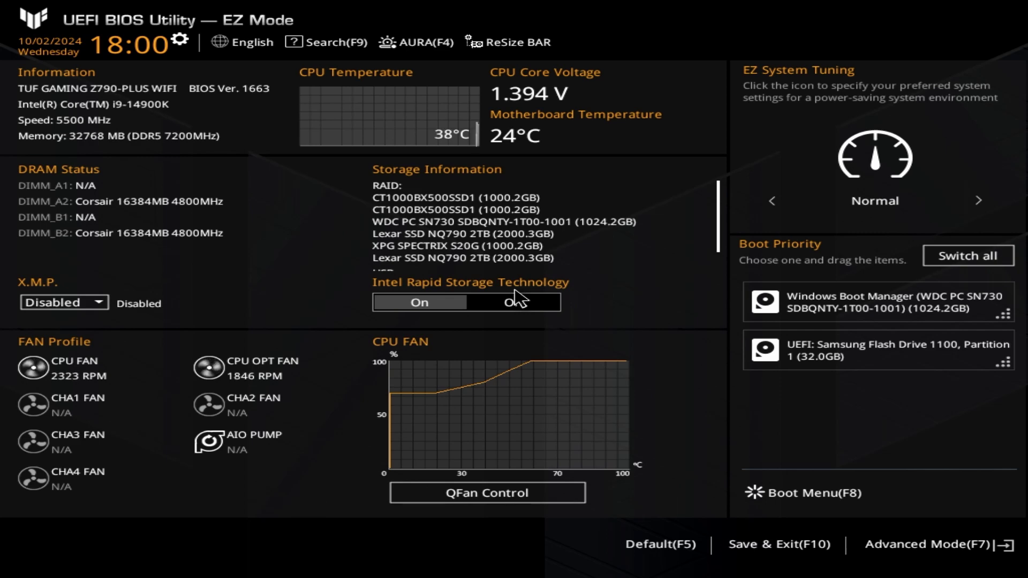
# - Switch to Advanced Mode (F7) and move across to the Tool page listing EZ Flash 3
pyautogui.press('F7')
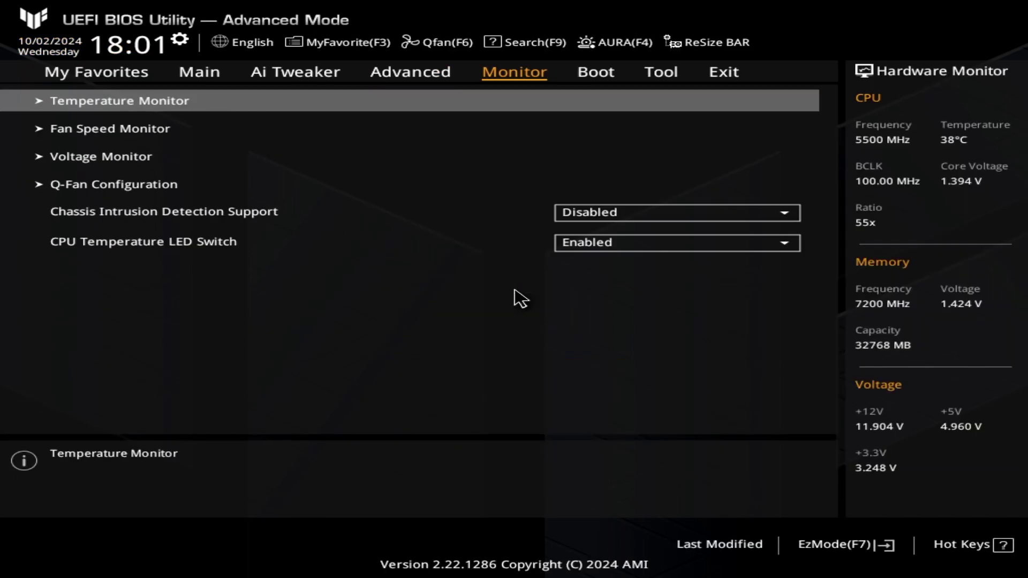
pyautogui.press('Right')
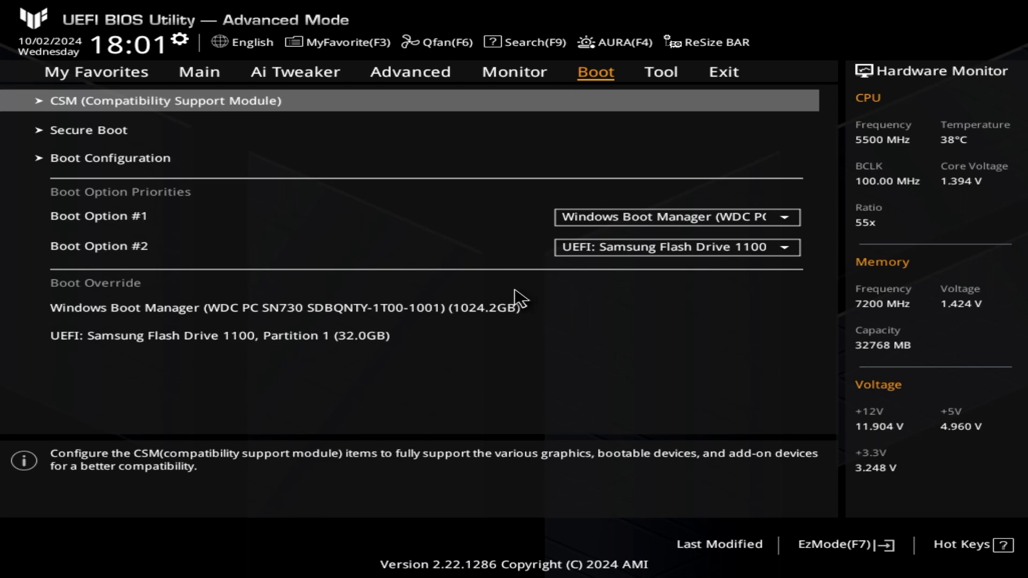
pyautogui.press('Right')
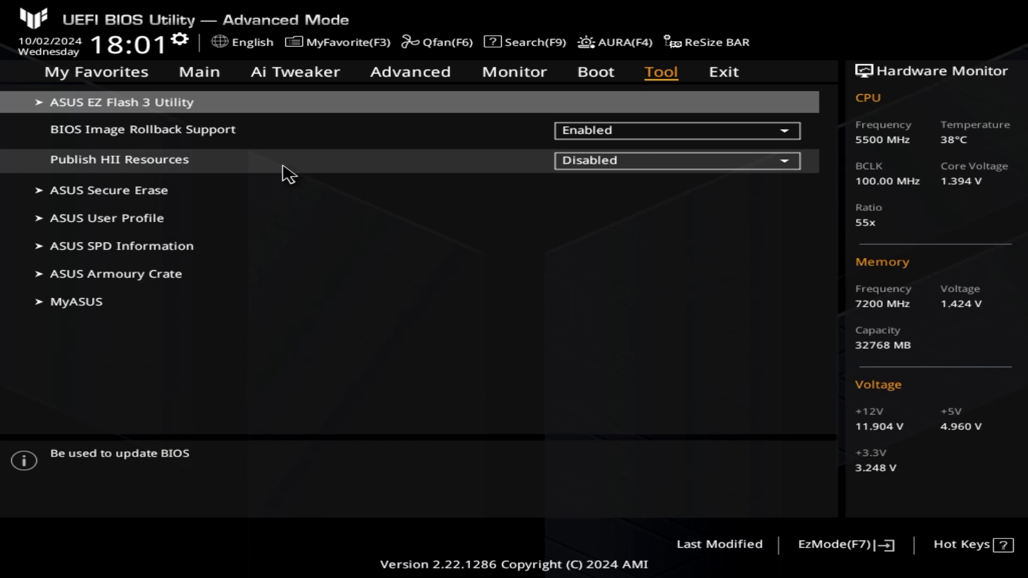
# - Flash TGZ790PW.CAP from fs8:\ in EZ Flash 3, confirming every prompt to update to 1666
pyautogui.click(206, 114)
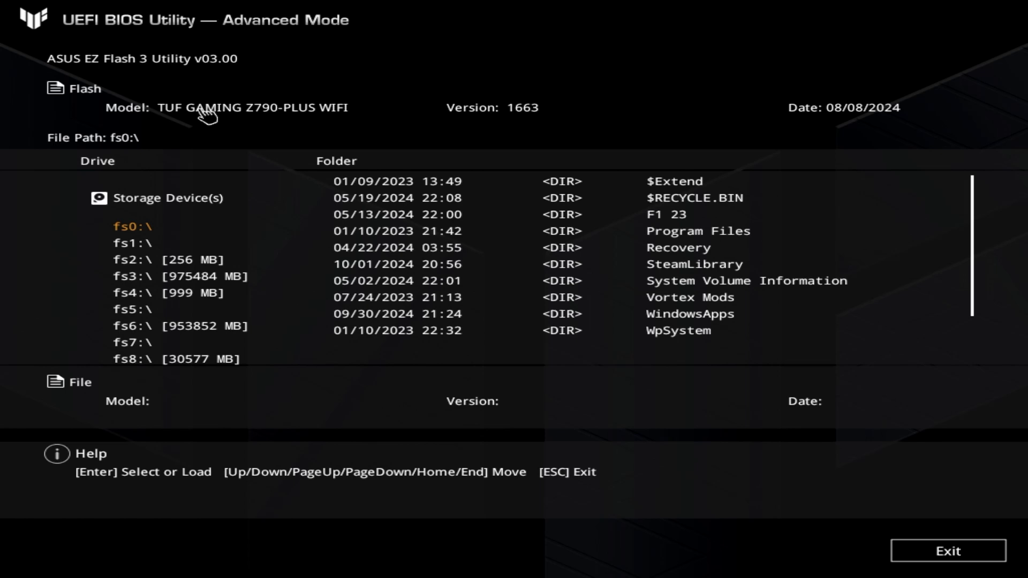
pyautogui.press('Down')
pyautogui.press('Down')
pyautogui.press('Down')
pyautogui.press('Down')
pyautogui.press('Down')
pyautogui.press('Down')
pyautogui.press('Down')
pyautogui.press('Down')
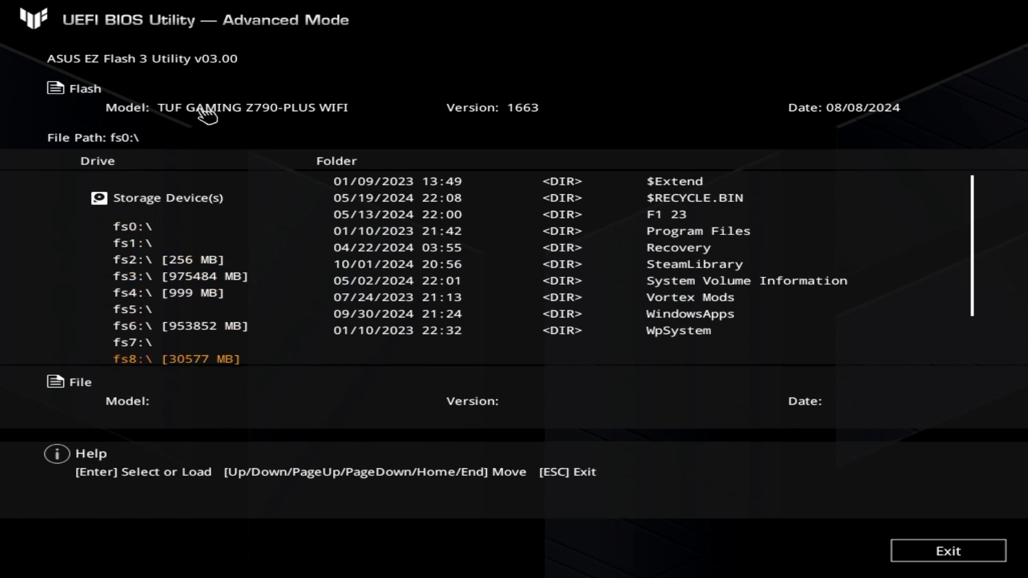
pyautogui.press('Return')
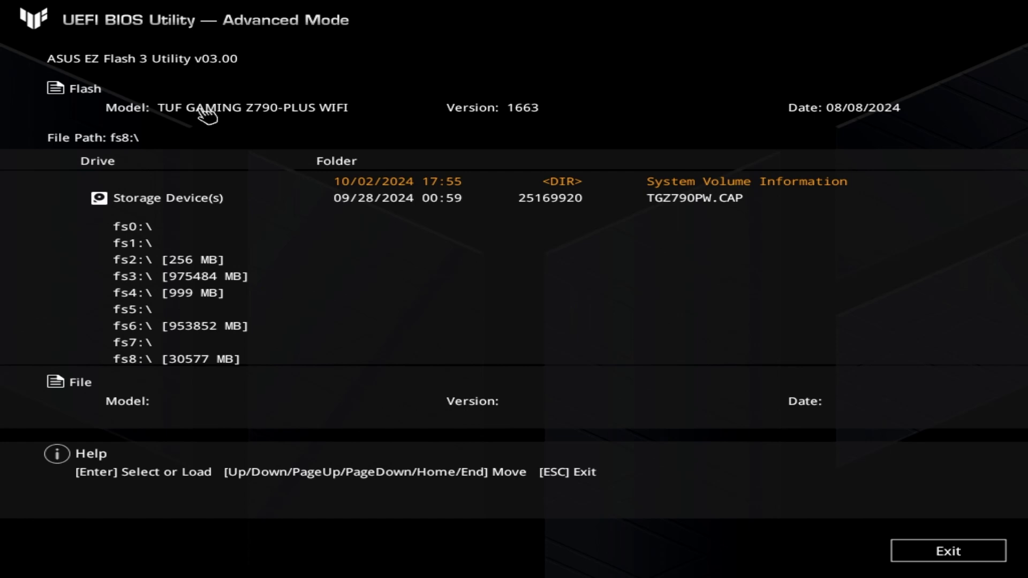
pyautogui.press('Down')
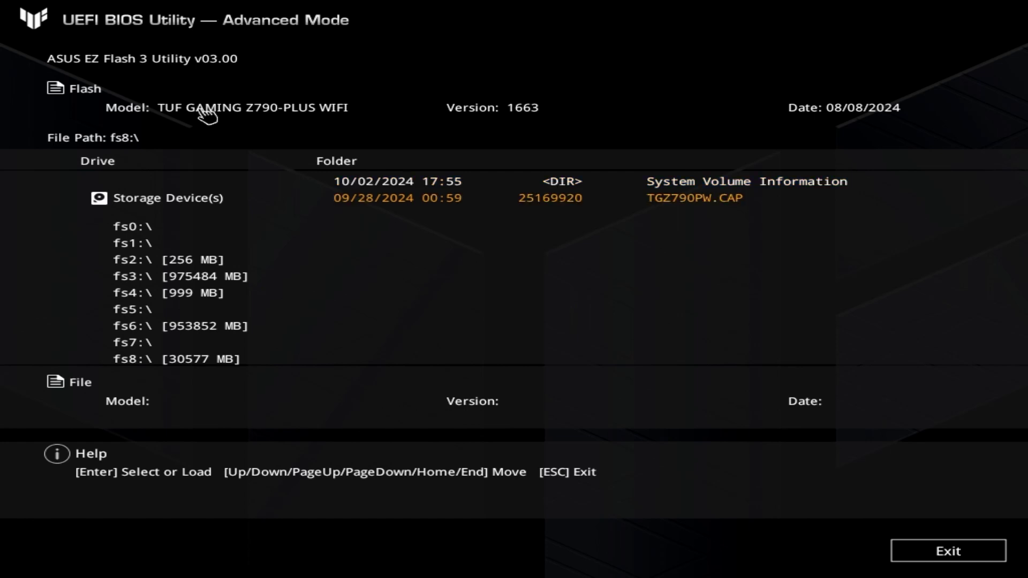
pyautogui.press('Return')
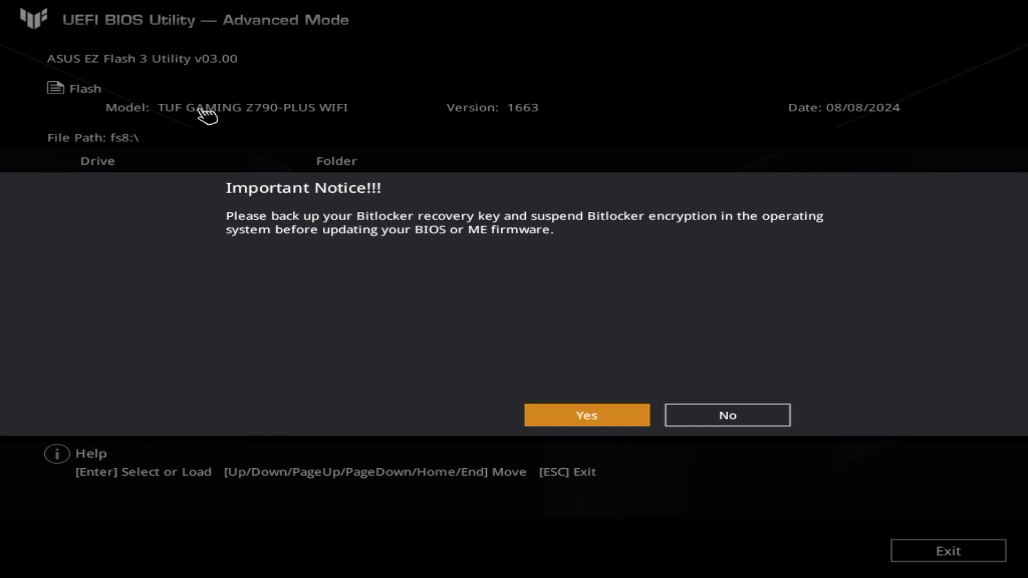
pyautogui.press('Return')
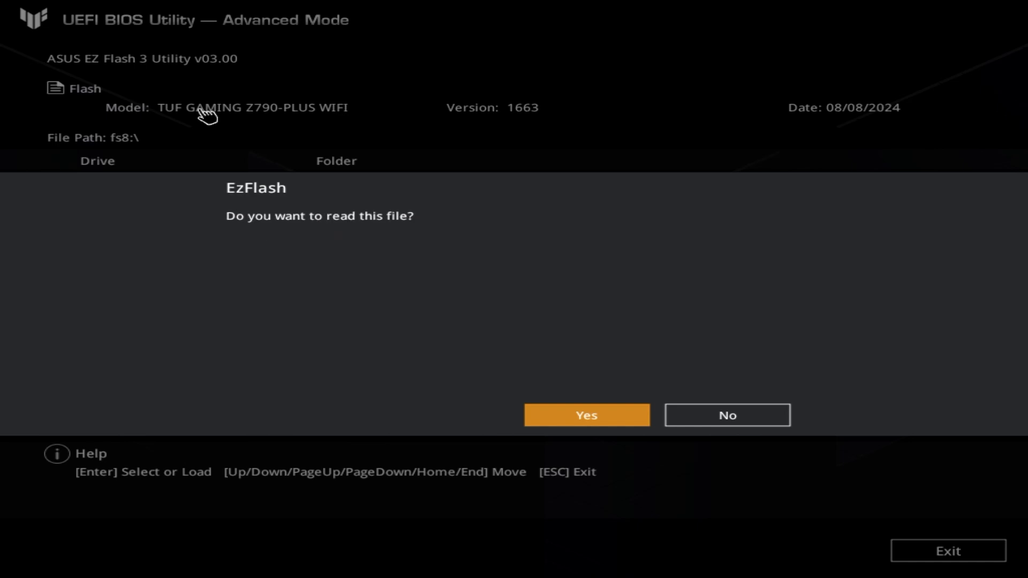
pyautogui.press('Return')
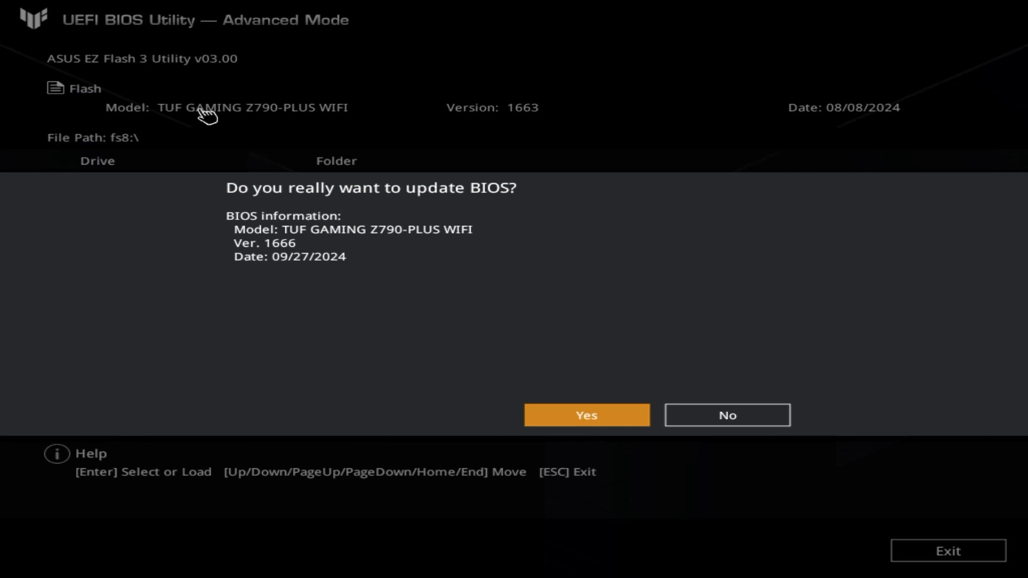
pyautogui.press('Return')
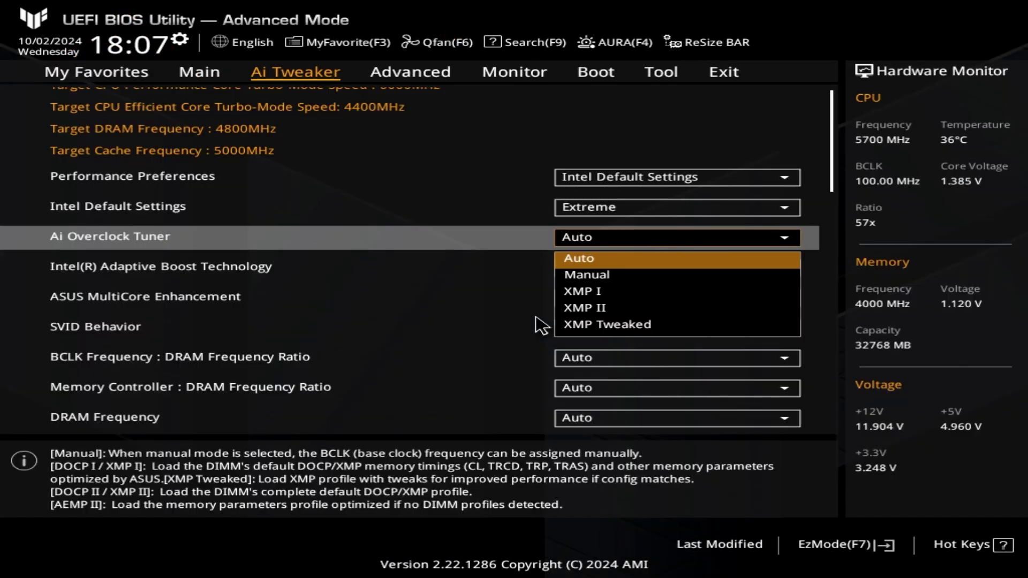
# - Set Ai Overclock Tuner to XMP Tweaked with the DDR5-7200 profile
pyautogui.press('Down')
pyautogui.press('Down')
pyautogui.press('Down')
pyautogui.press('Down')
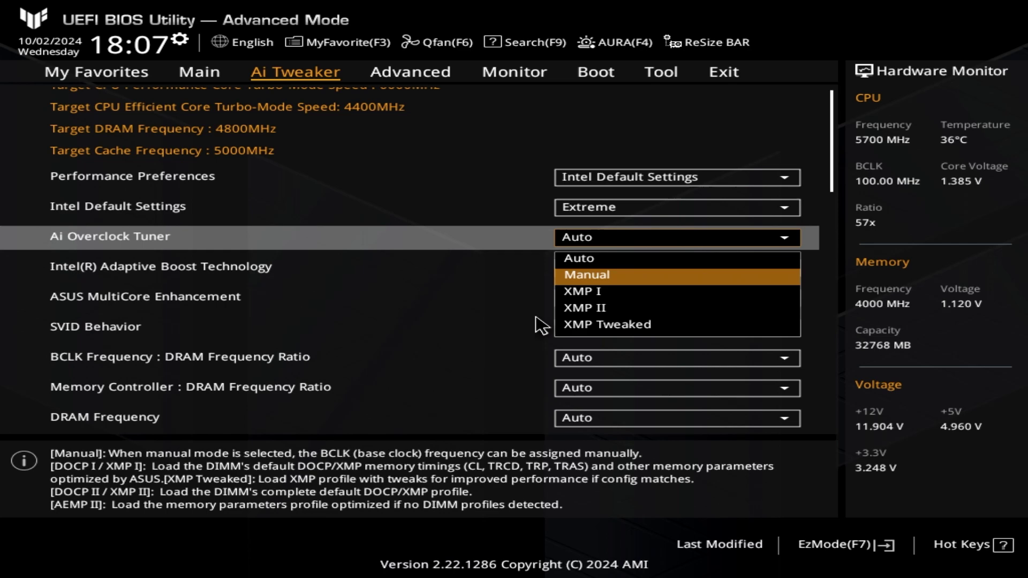
pyautogui.press('Return')
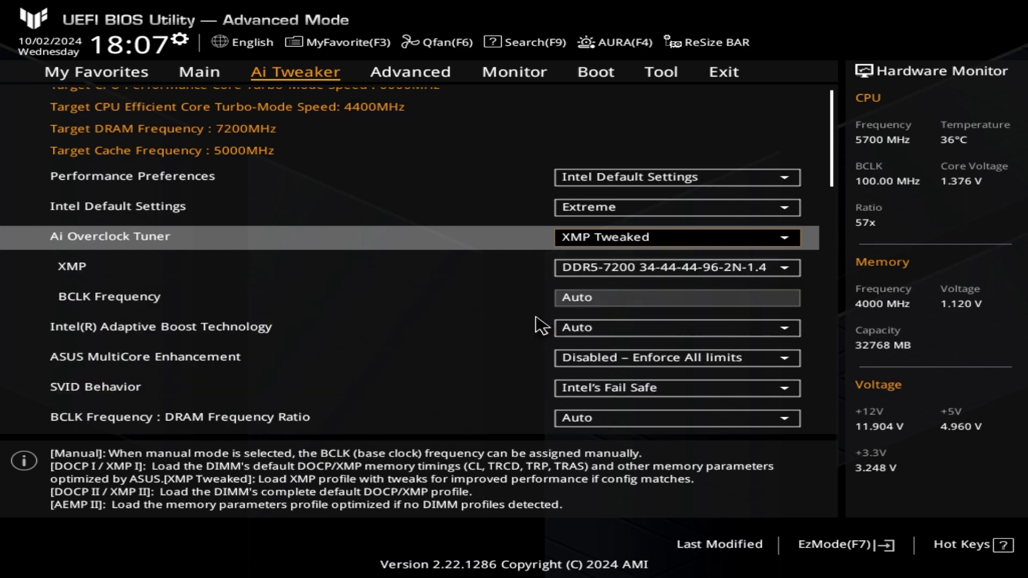
pyautogui.press('Down')
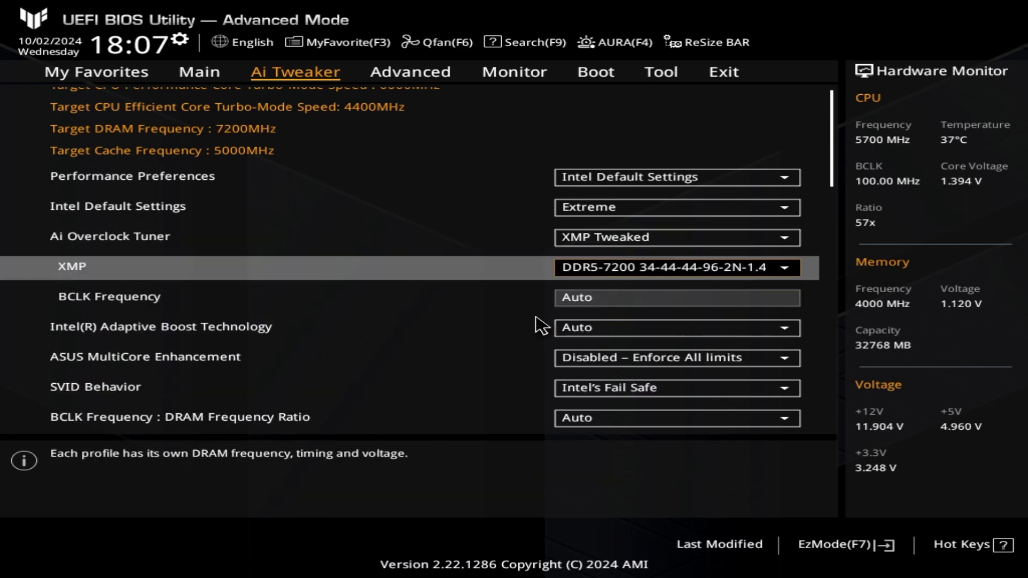
pyautogui.press('Right')
pyautogui.press('Right')
pyautogui.press('Right')
pyautogui.press('Right')
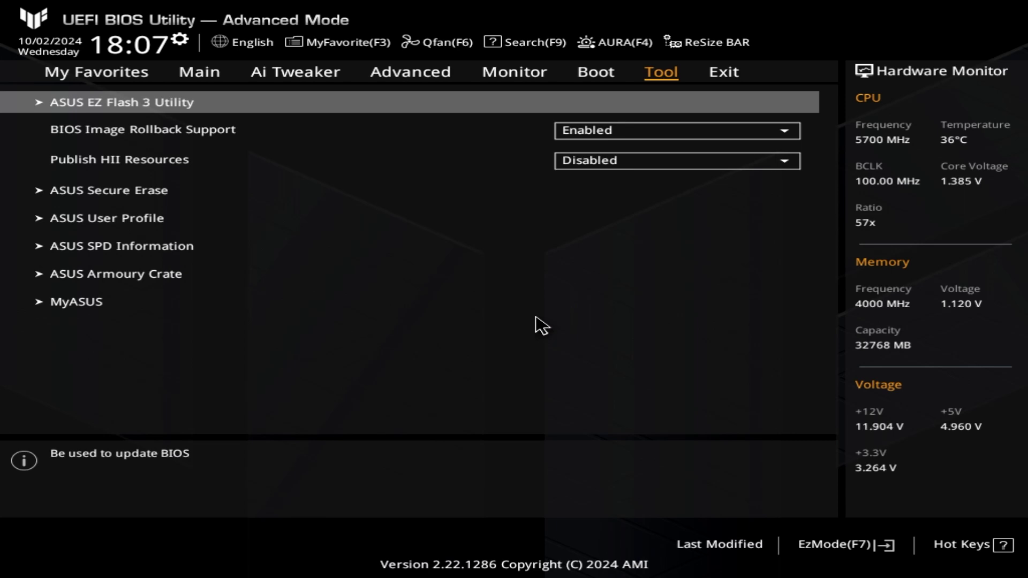
# - Go to the Monitor tab's Q-Fan Configuration settings
pyautogui.press('Left')
pyautogui.press('Down')
pyautogui.press('Down')
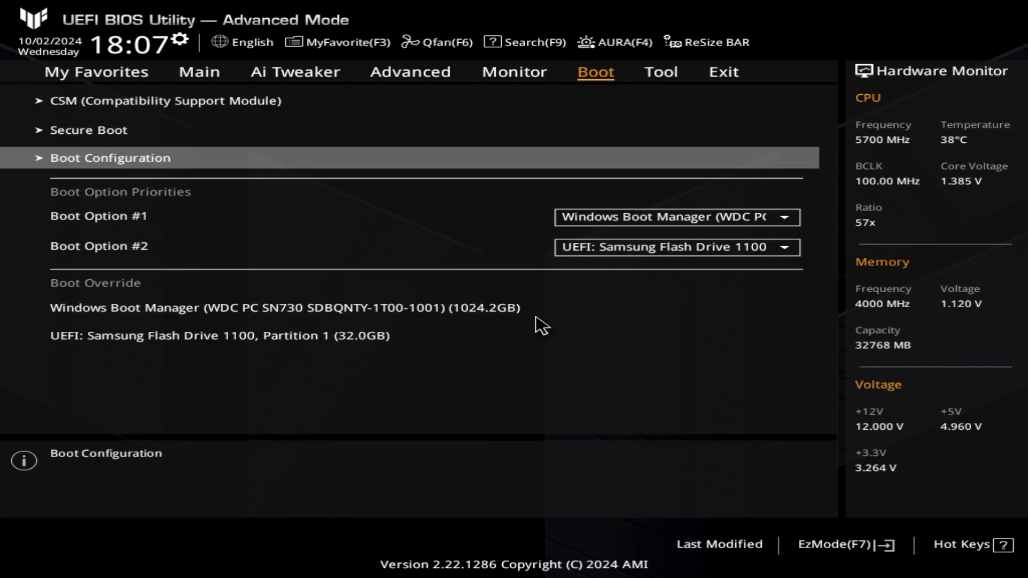
pyautogui.press('Left')
pyautogui.press('Down')
pyautogui.press('Down')
pyautogui.press('Down')
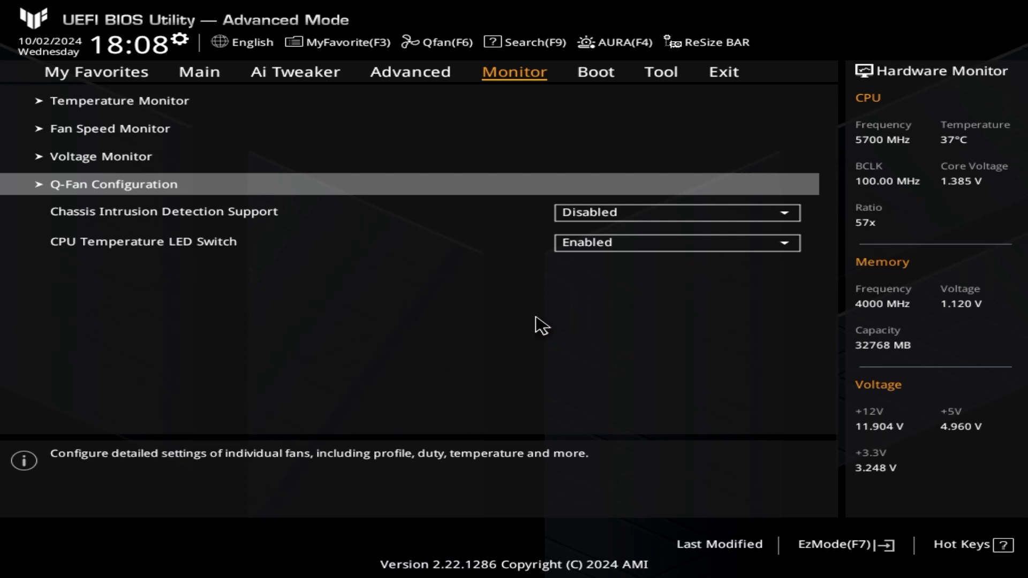
pyautogui.press('Return')
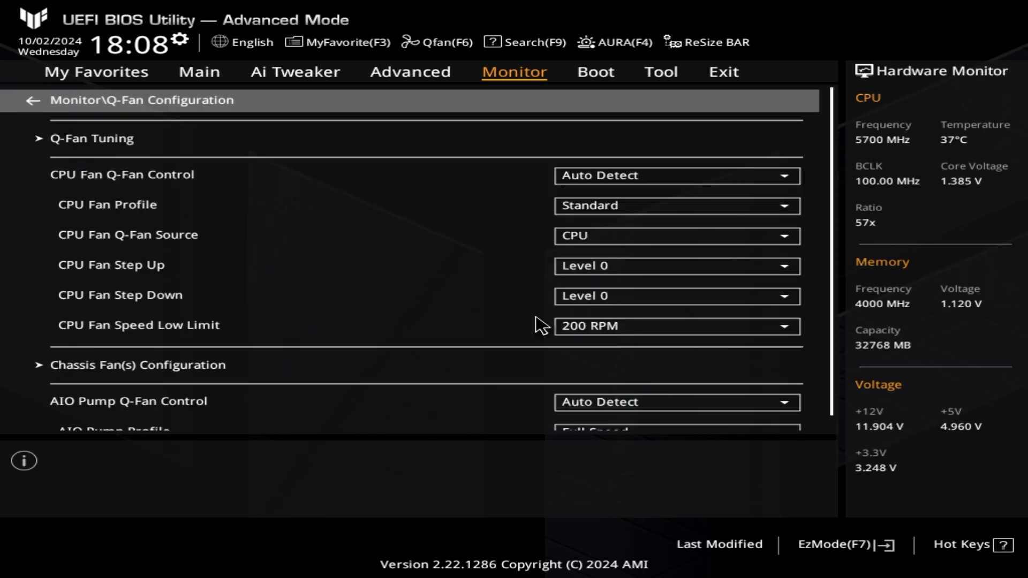
# - Set CPU Fan Step Up to Level 1
pyautogui.press('Down')
pyautogui.press('Down')
pyautogui.press('Down')
pyautogui.press('Down')
pyautogui.press('Down')
pyautogui.press('Return')
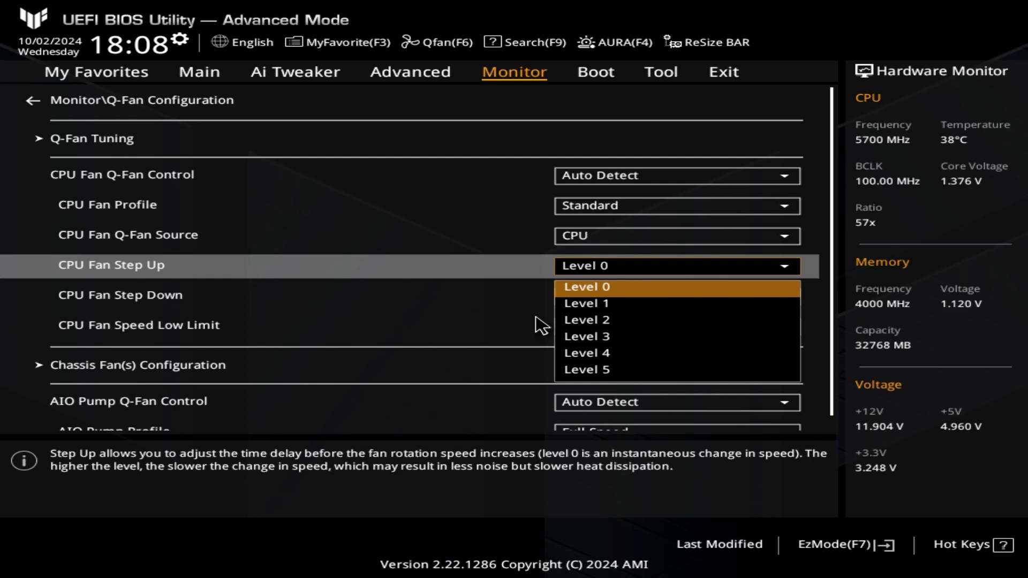
pyautogui.press('Down')
pyautogui.press('Down')
pyautogui.press('Down')
pyautogui.press('Down')
pyautogui.press('Down')
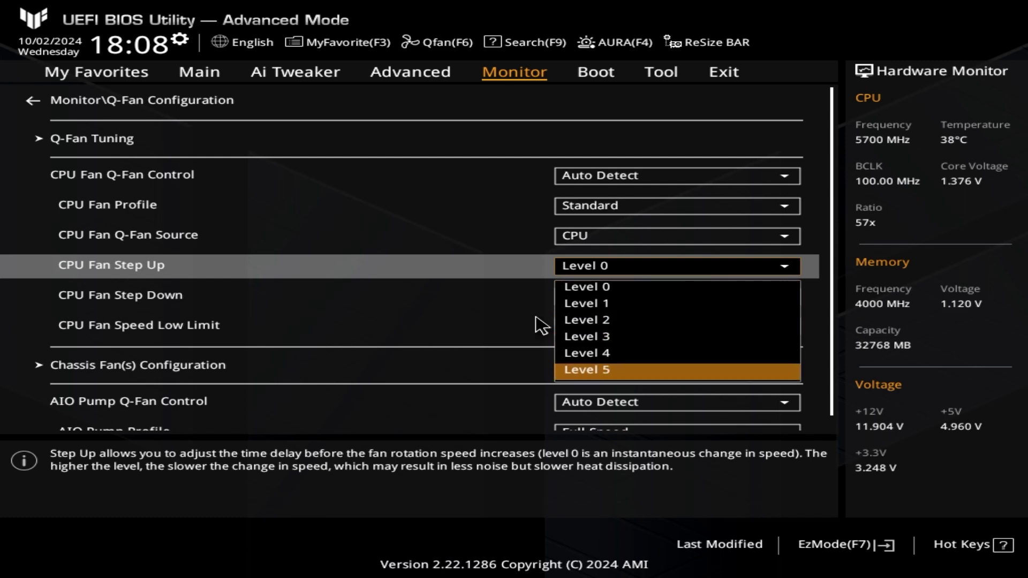
pyautogui.press('Up')
pyautogui.press('Up')
pyautogui.press('Up')
pyautogui.press('Up')
pyautogui.press('Return')
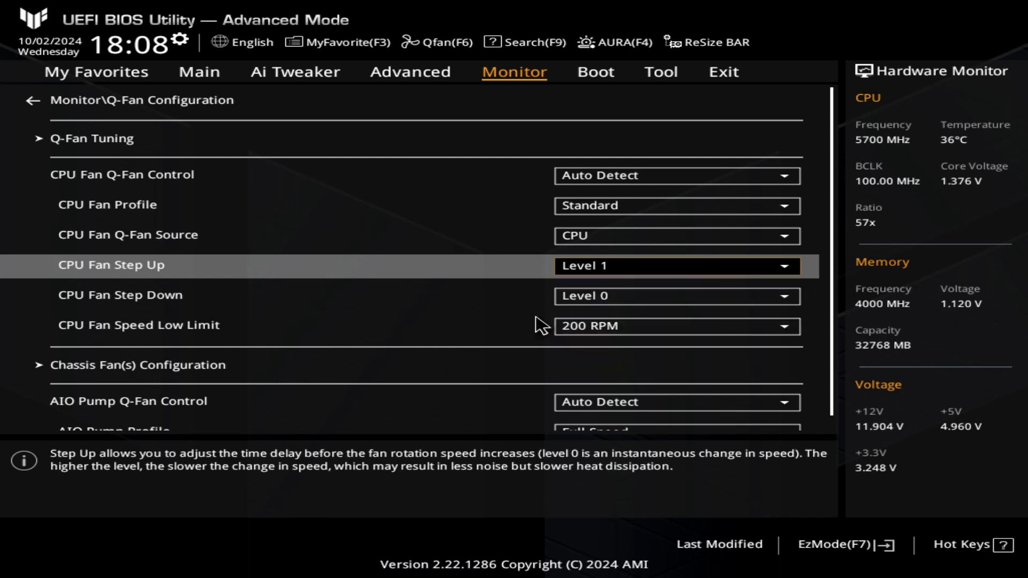
pyautogui.press('Down')
# - Set CPU Fan Step Down to Level 1 and CPU Fan Speed Low Limit to 600 RPM
pyautogui.press('Return')
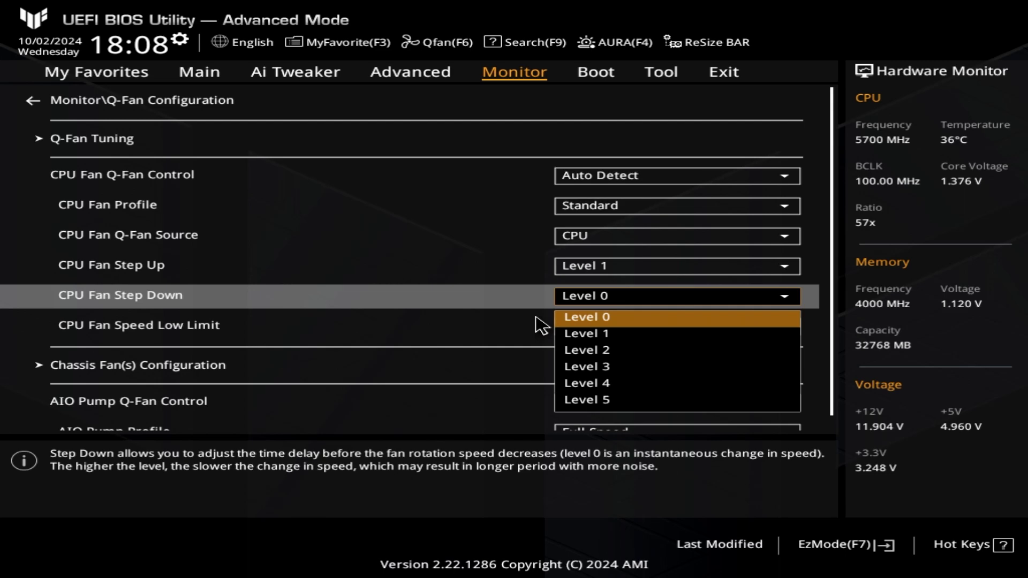
pyautogui.press('Down')
pyautogui.press('Return')
pyautogui.press('Down')
pyautogui.press('Return')
pyautogui.press('Down')
pyautogui.press('Down')
pyautogui.press('Down')
pyautogui.press('Down')
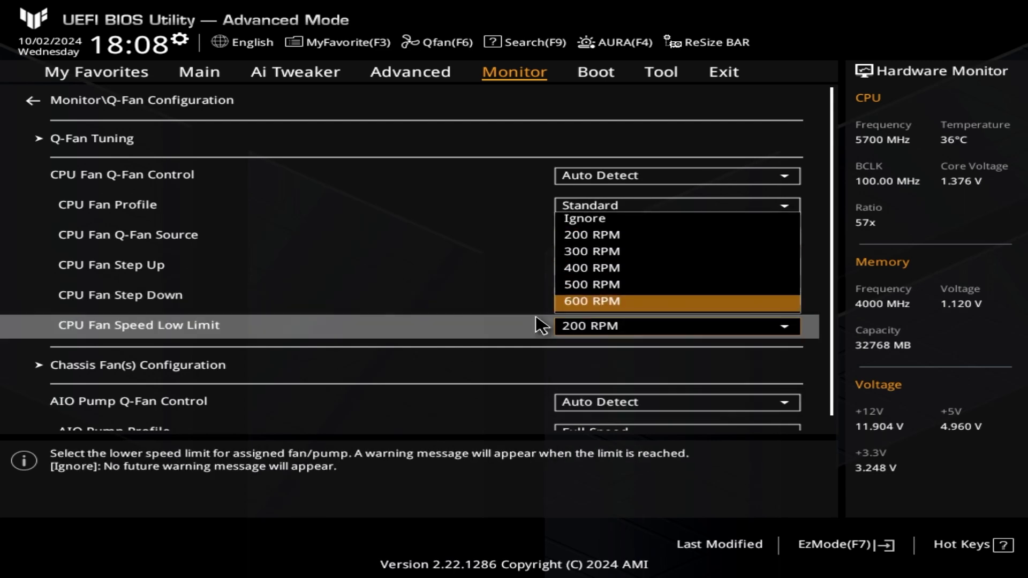
pyautogui.press('Return')
# - Choose Save Changes & Reset from the Exit options
pyautogui.press('Down')
pyautogui.press('Down')
pyautogui.press('Down')
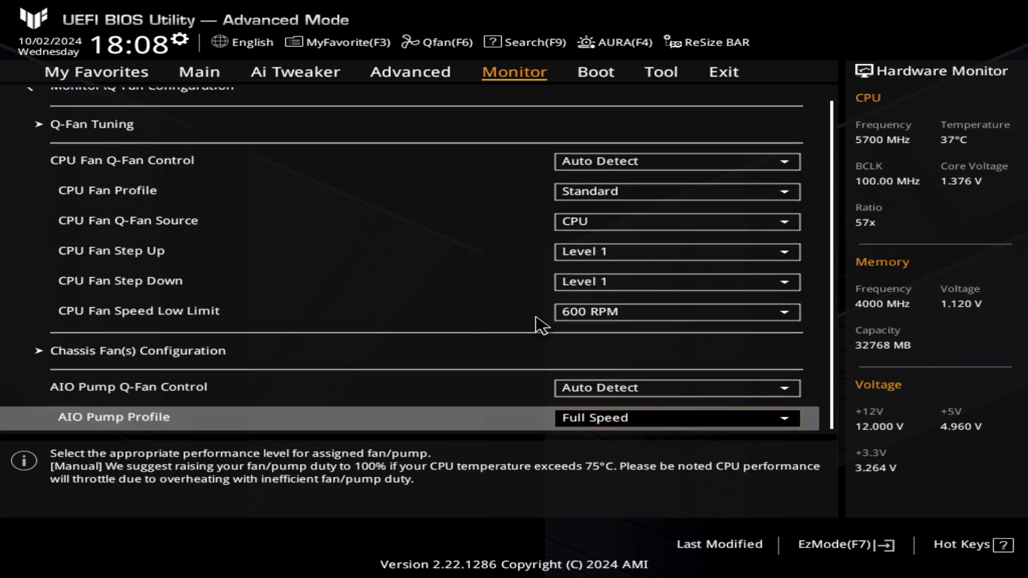
pyautogui.press('Right')
pyautogui.press('Right')
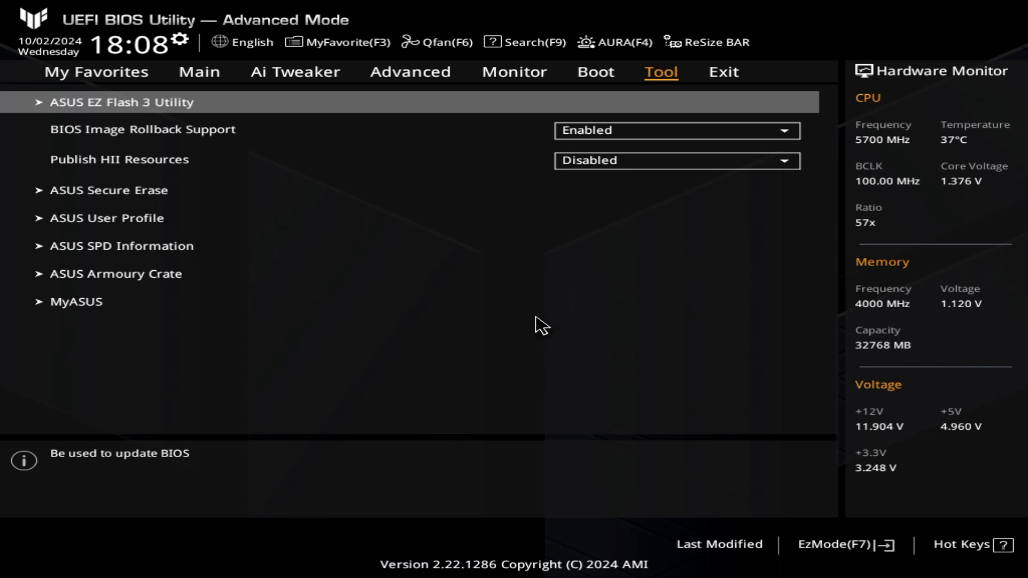
pyautogui.press('Right')
pyautogui.press('Down')
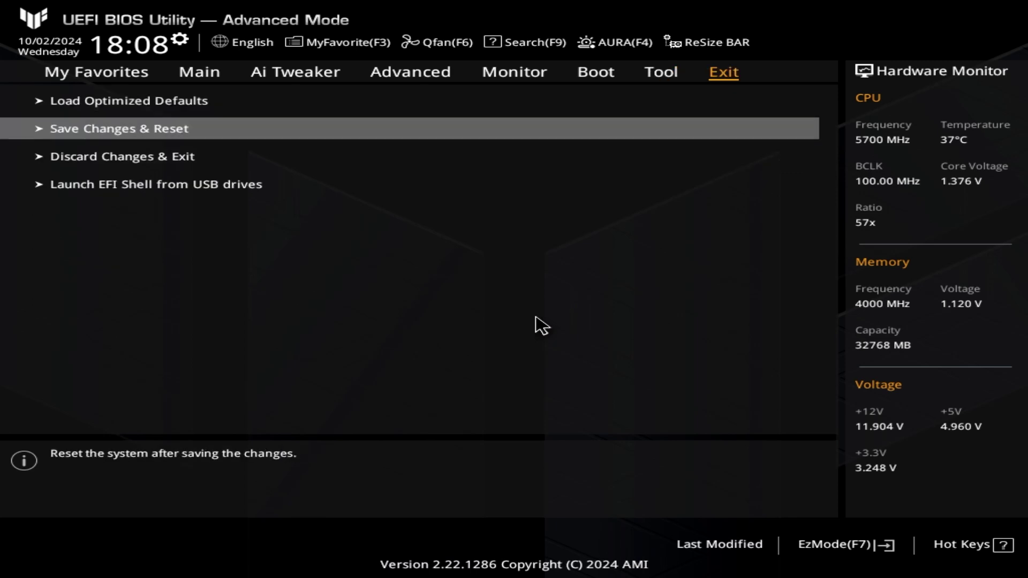
pyautogui.press('Return')
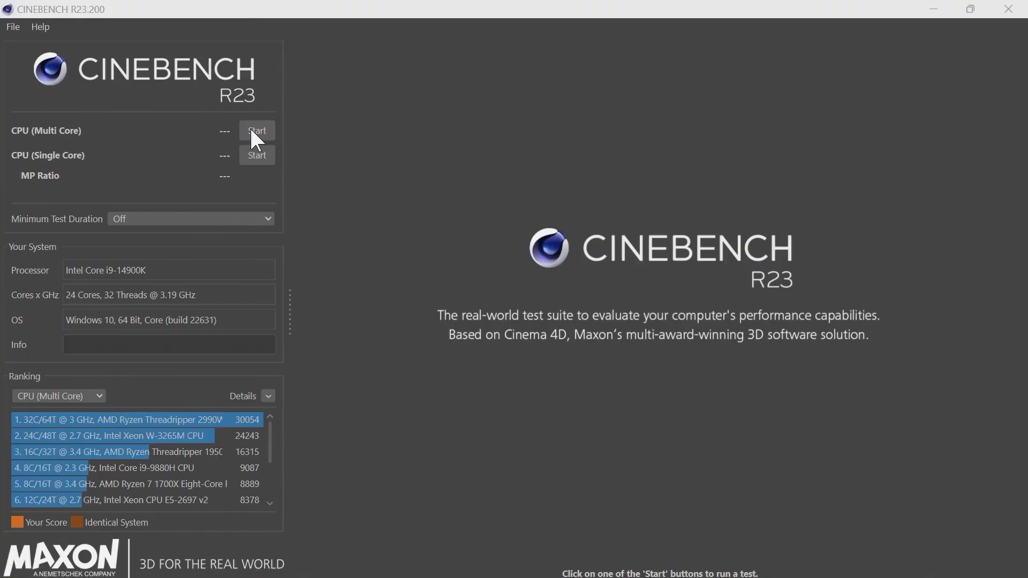
# - Start the Cinebench R23 CPU (Multi Core) render test
pyautogui.click(257, 133)
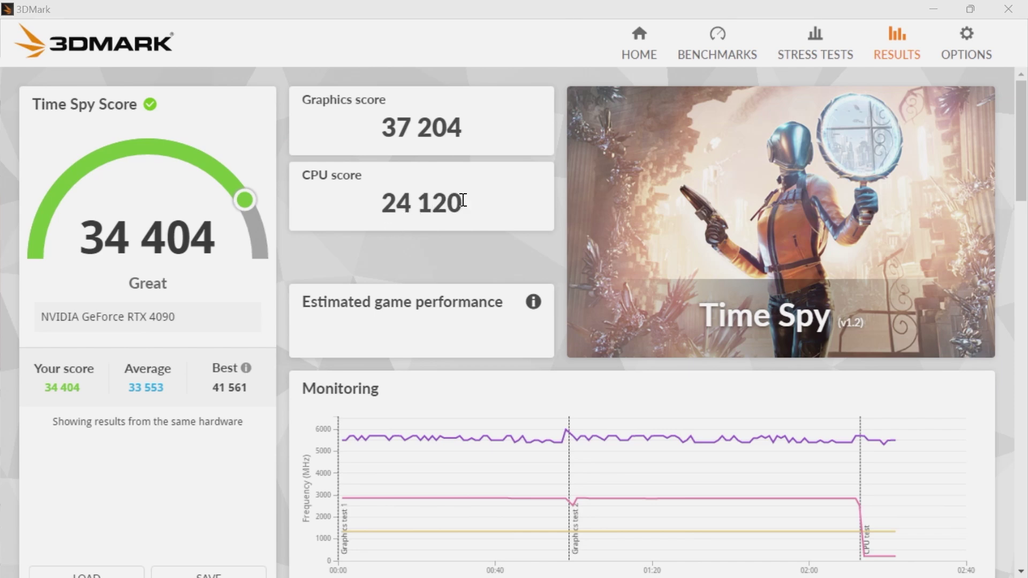
# - Highlight the 24 120 CPU score and 81.04 FPS CPU test result while scrolling through detailed monitoring
pyautogui.moveTo(461, 202); pyautogui.dragTo(381, 202)
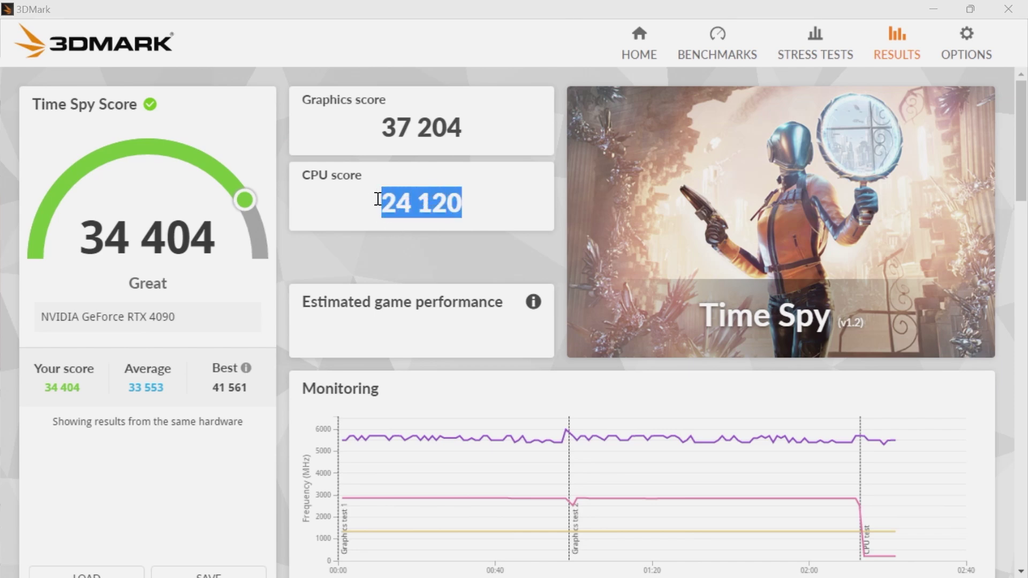
pyautogui.click(407, 286)
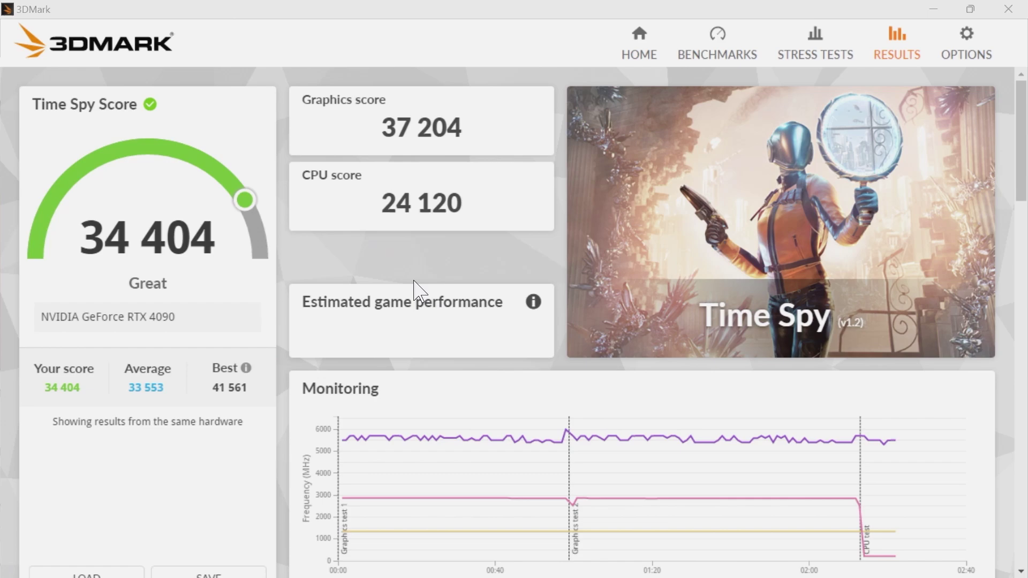
pyautogui.scroll(-10, 640, 488)
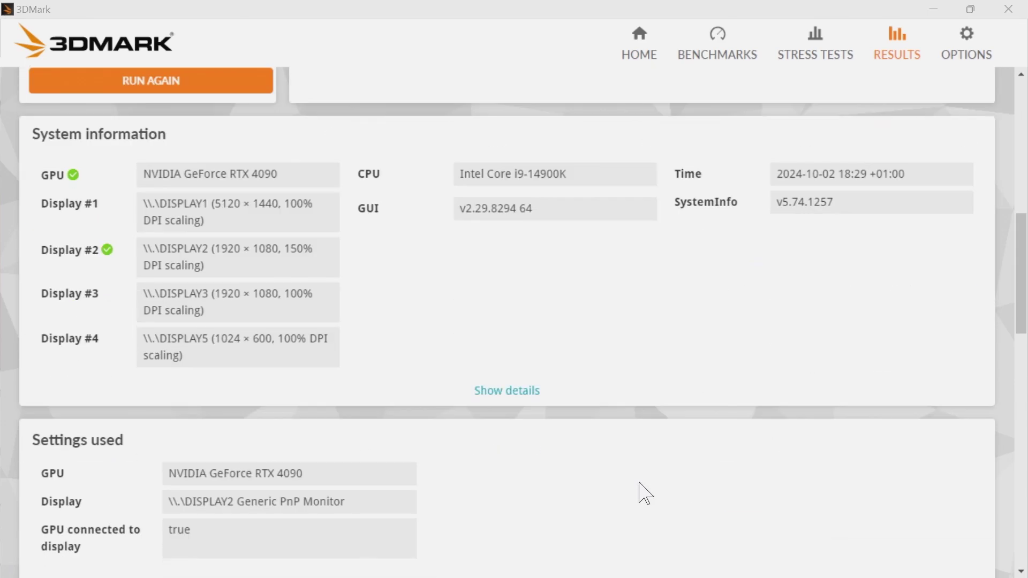
pyautogui.scroll(-7, 642, 492)
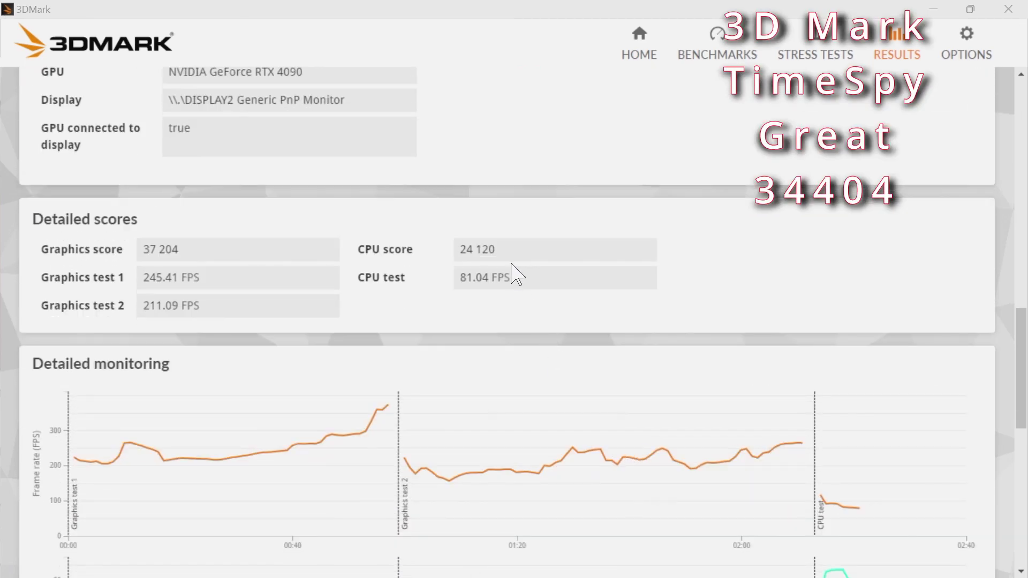
pyautogui.moveTo(518, 279); pyautogui.dragTo(448, 280)
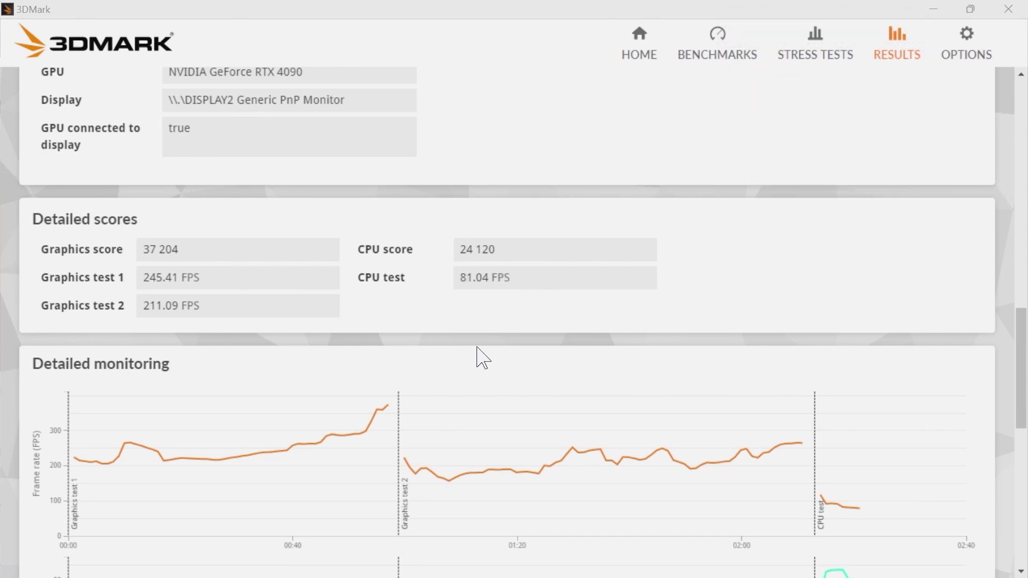
pyautogui.scroll(-4, 478, 357)
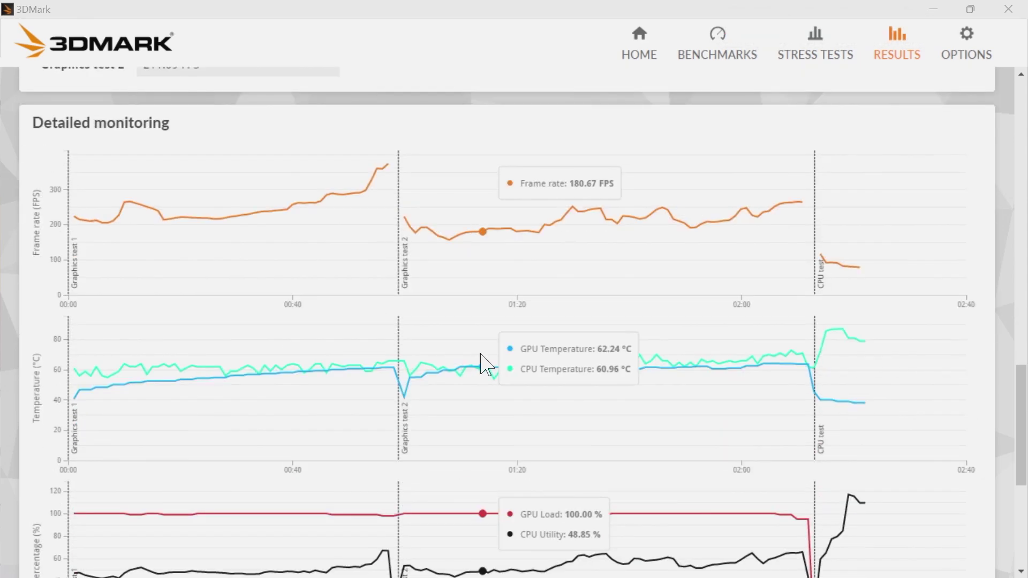
pyautogui.scroll(-4, 484, 365)
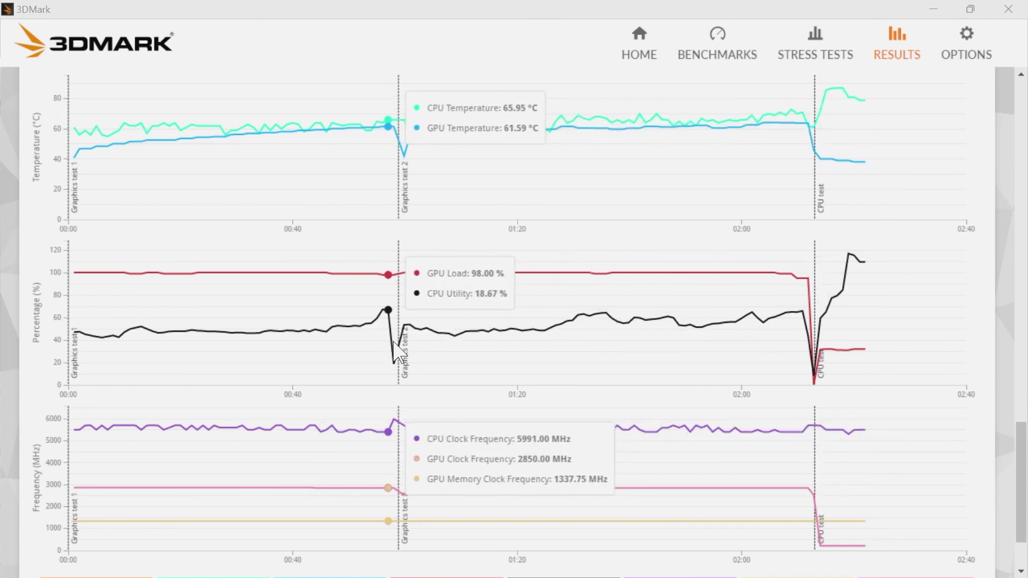
pyautogui.scroll(-1, 489, 394)
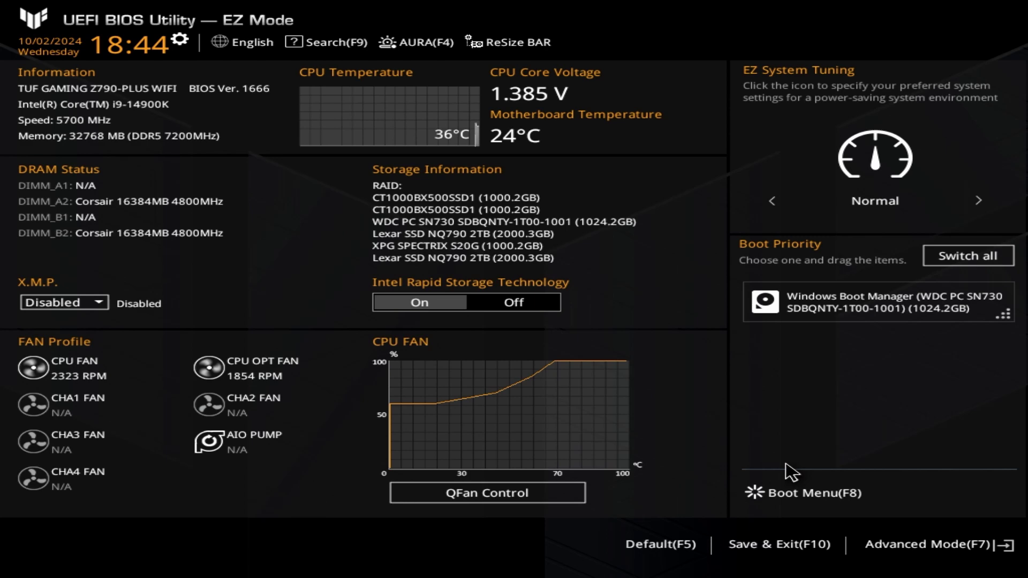
# - Load BIOS factory defaults with F5 and Ok, then open the settings Search
pyautogui.press('F5')
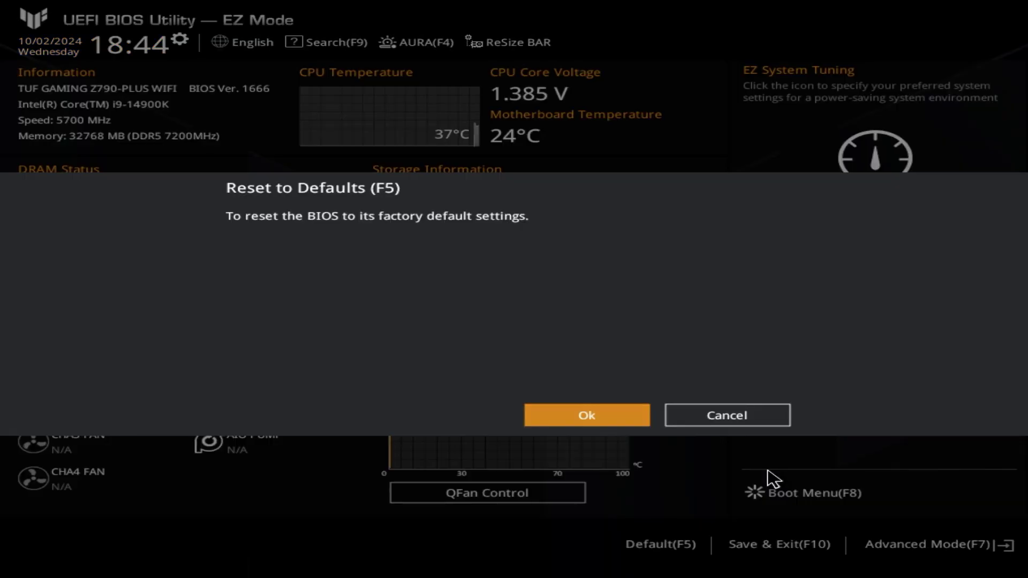
pyautogui.click(588, 415)
pyautogui.click(332, 43)
# - Search settings for 'under' and set UnderVolt Protection to Disabled
pyautogui.write('under')
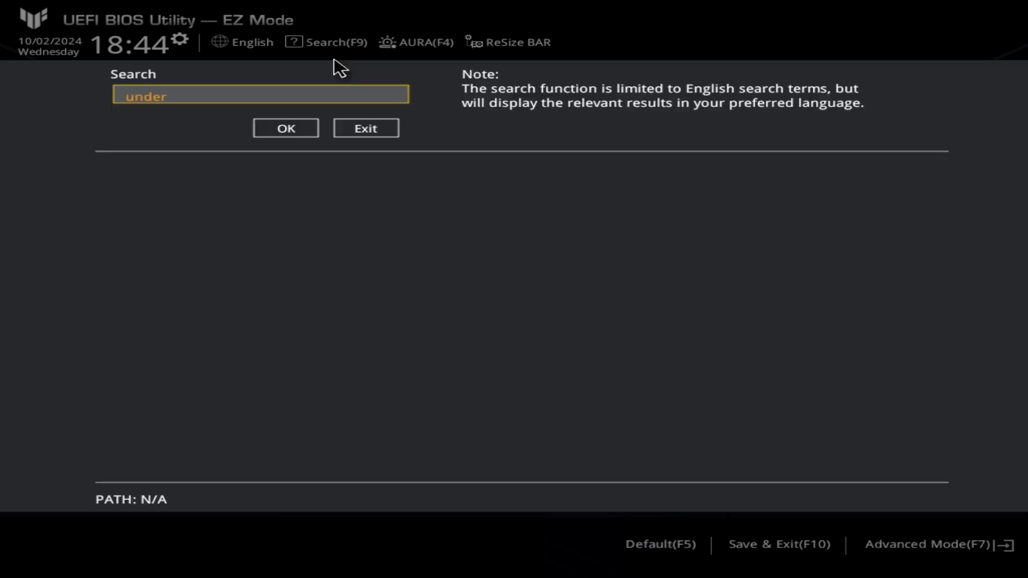
pyautogui.press('Return')
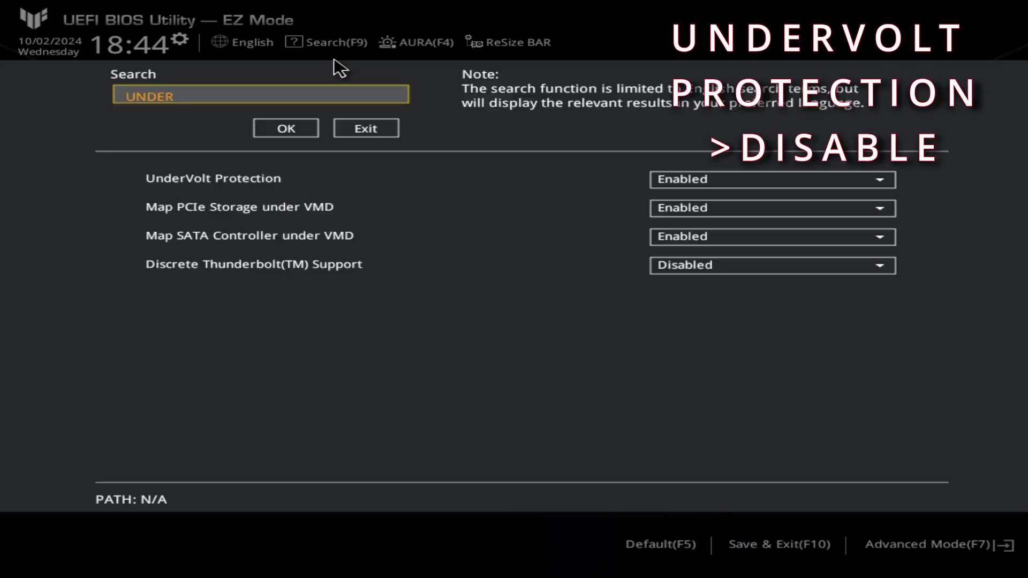
pyautogui.press('Tab')
pyautogui.press('Tab')
pyautogui.press('Tab')
pyautogui.press('Tab')
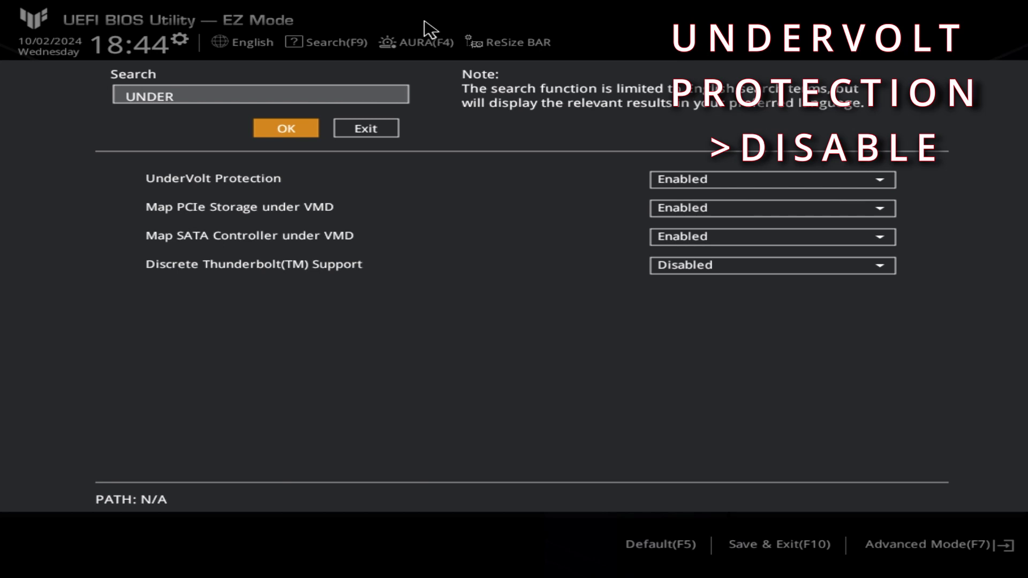
pyautogui.click(708, 183)
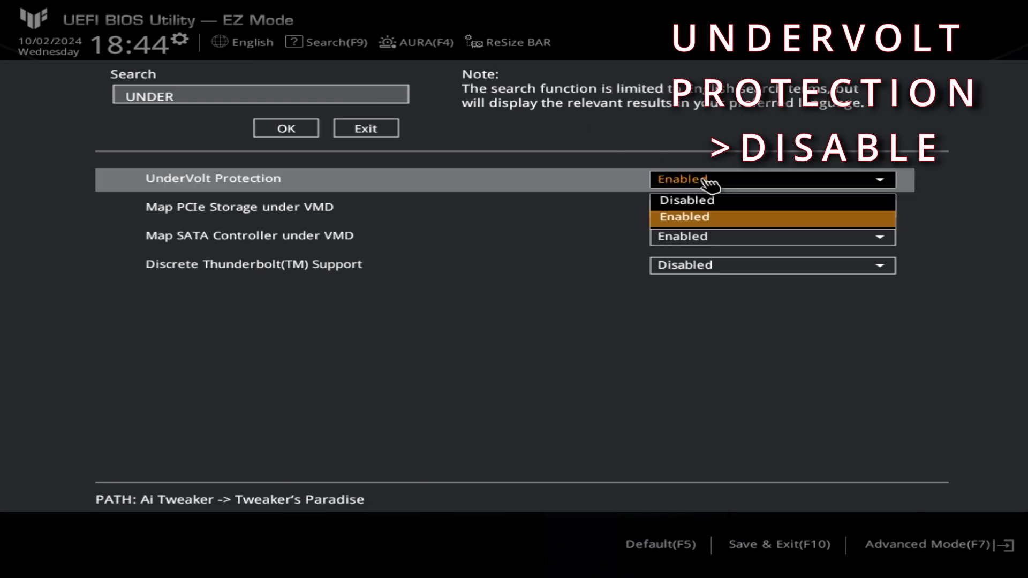
pyautogui.click(692, 201)
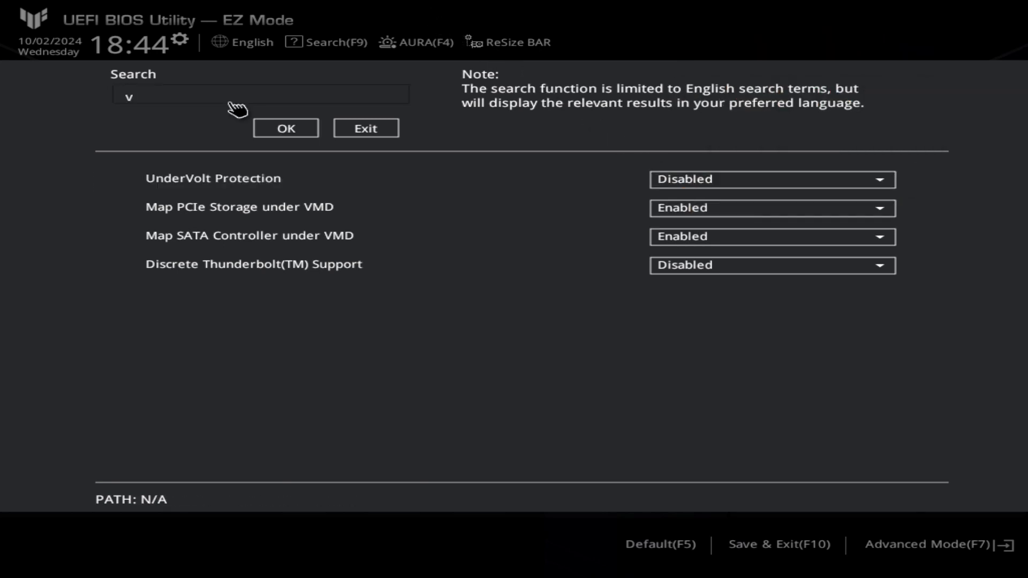
# - Search for 'virtual', disable Intel (VMX) Virtualization Technology, and exit the search
pyautogui.write('irtual')
pyautogui.press('Return')
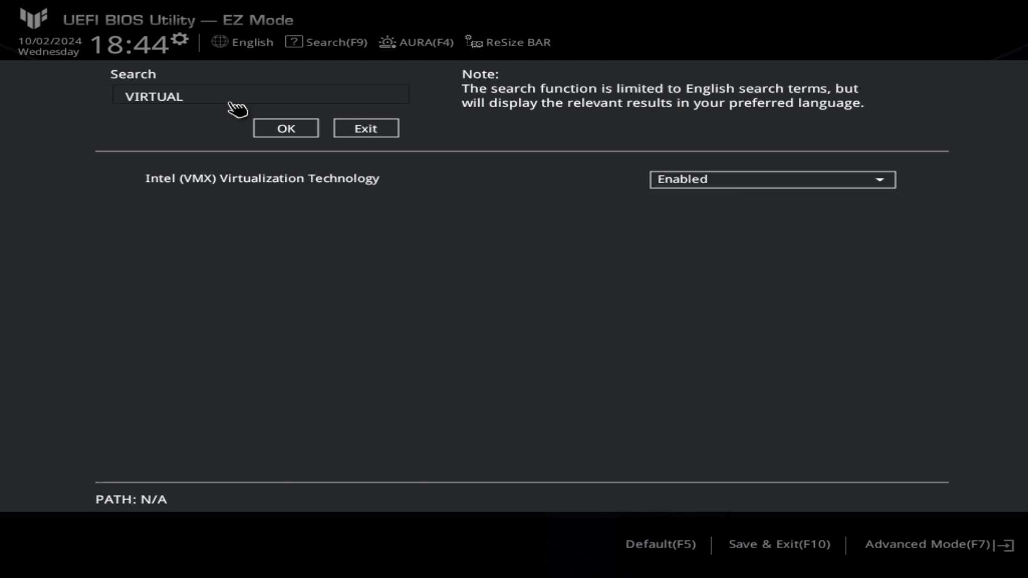
pyautogui.click(715, 185)
pyautogui.click(686, 201)
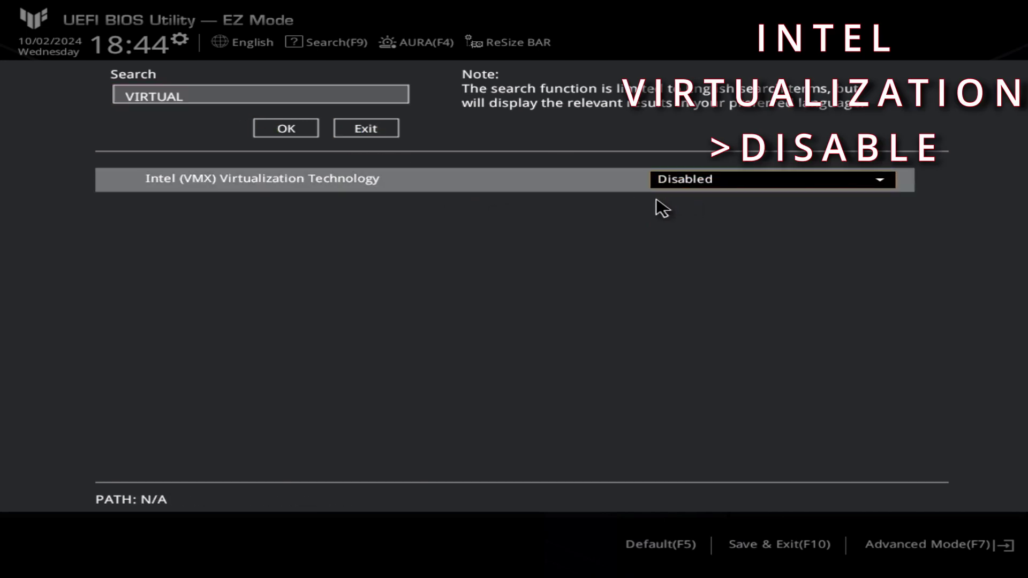
pyautogui.press('Escape')
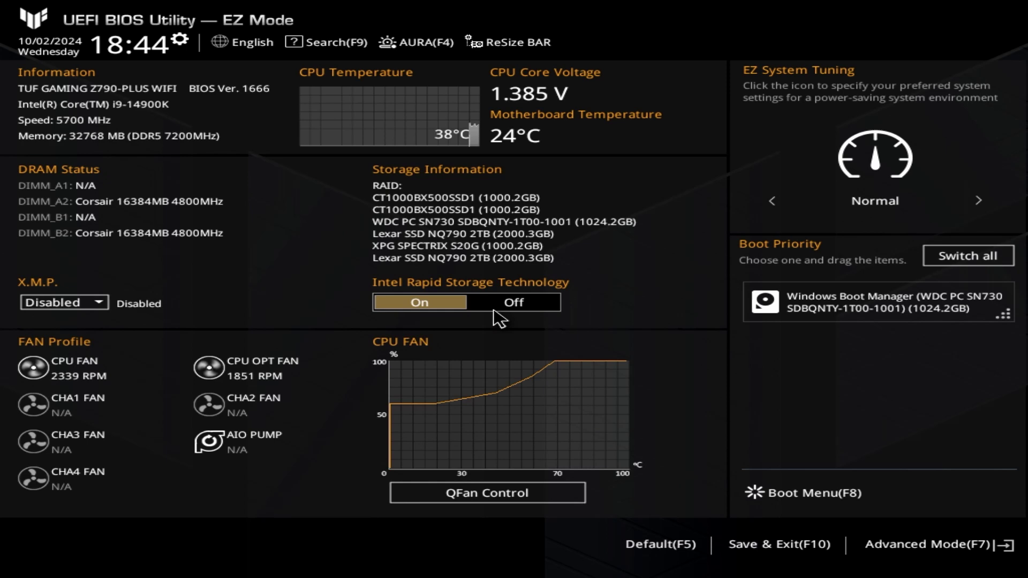
# - In Advanced Mode, set Performance Preferences to ASUS Advanced OC Profile and accept its warning
pyautogui.click(909, 545)
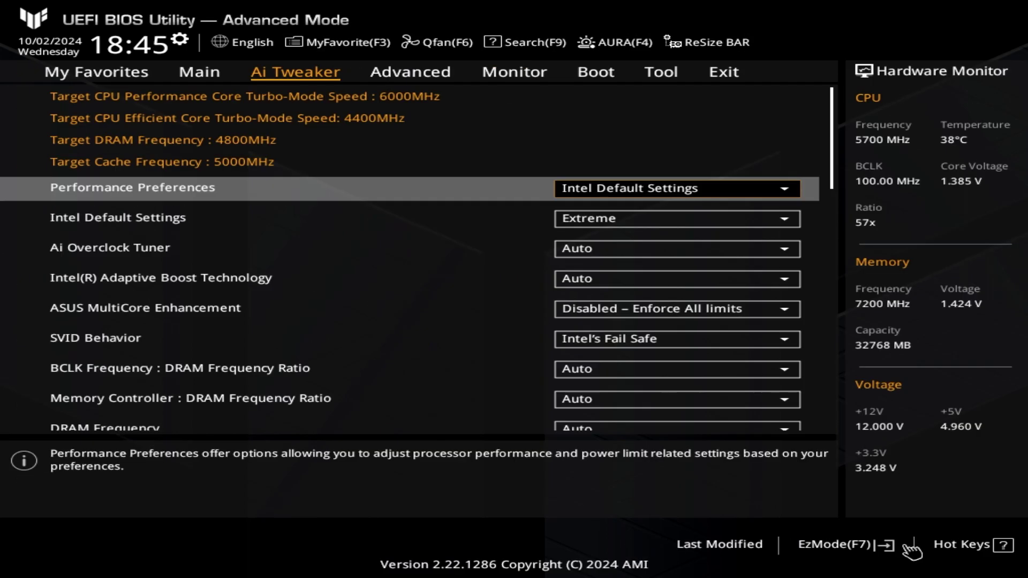
pyautogui.press('Return')
pyautogui.press('Down')
pyautogui.press('Return')
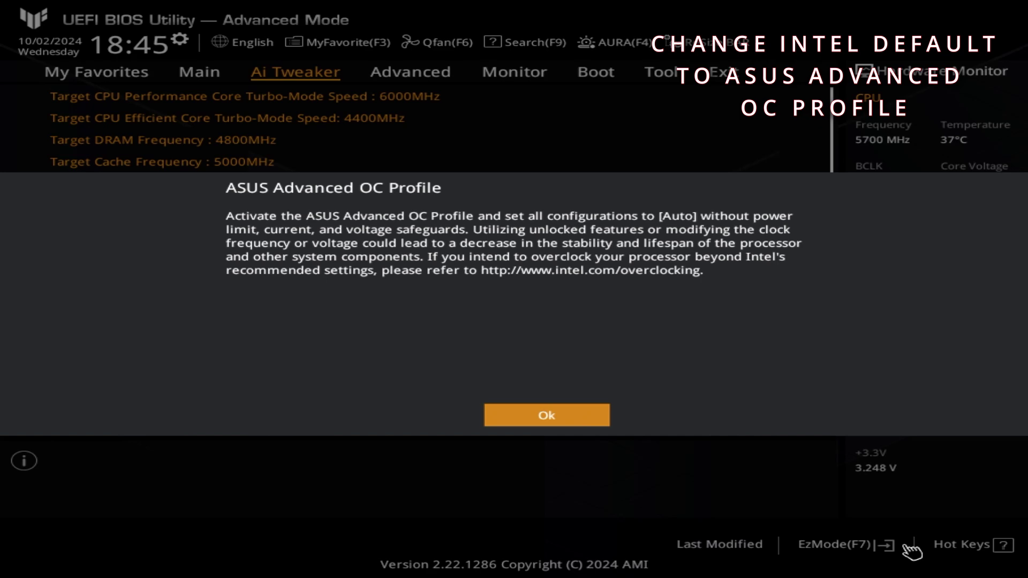
pyautogui.press('Return')
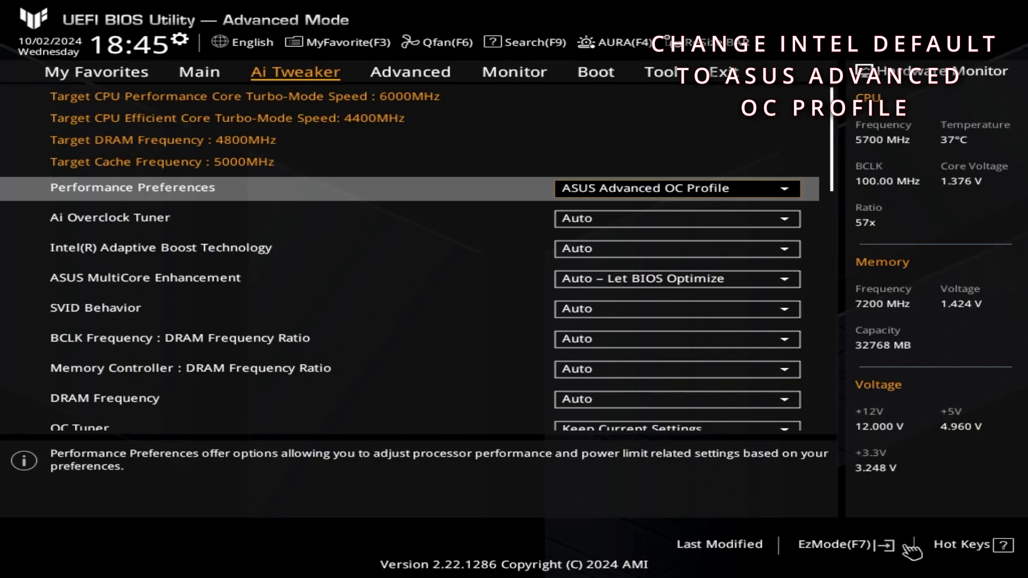
# - Set Intel Adaptive Boost Technology to Disabled
pyautogui.press('Down')
pyautogui.press('Down')
pyautogui.press('Return')
pyautogui.press('Down')
pyautogui.press('Return')
pyautogui.press('Down')
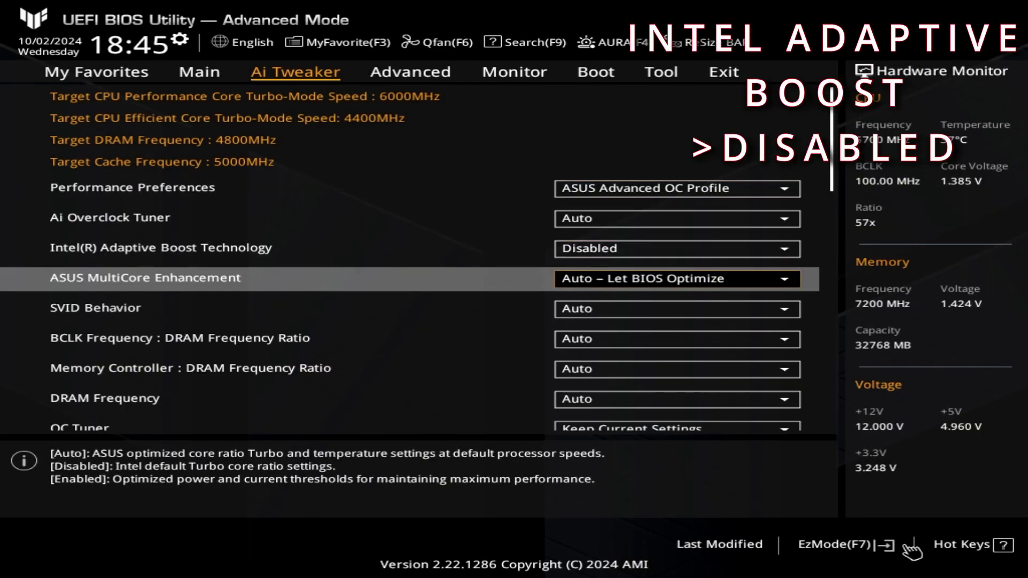
pyautogui.press('Return')
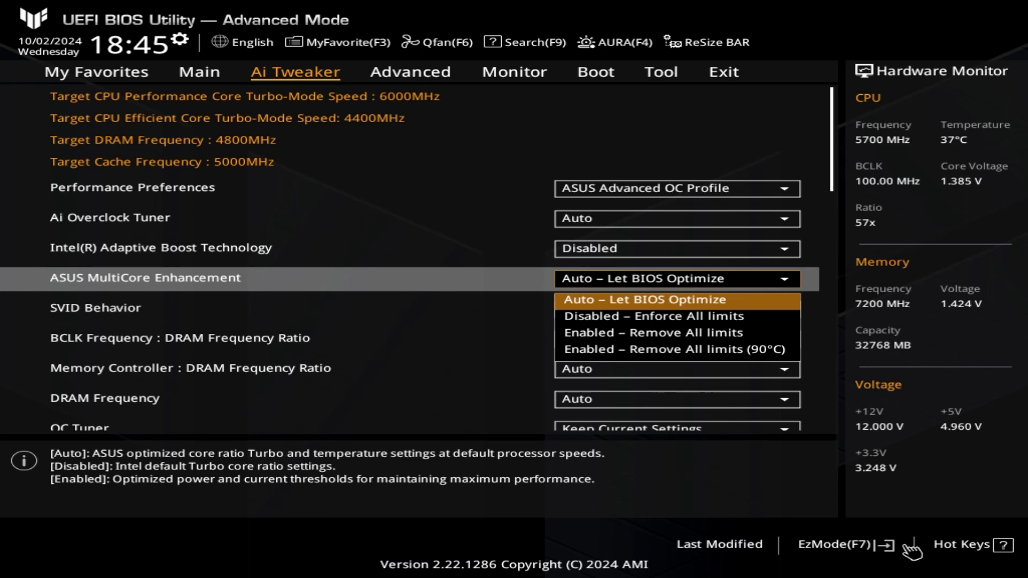
pyautogui.press('Return')
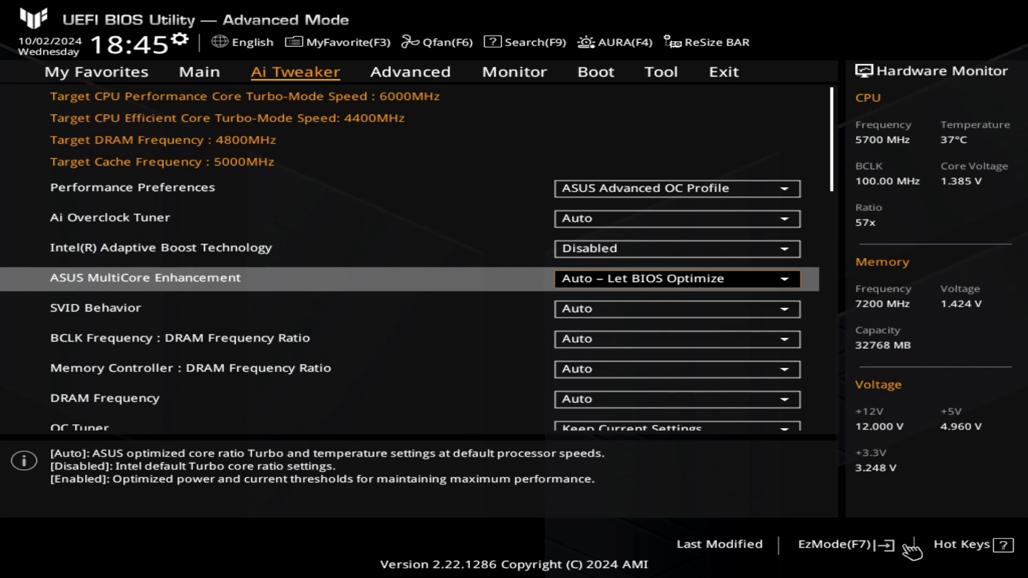
# - Set Ai Overclock Tuner to XMP Tweaked so the DRAM targets DDR5-7200
pyautogui.press('Up')
pyautogui.press('Up')
pyautogui.press('Return')
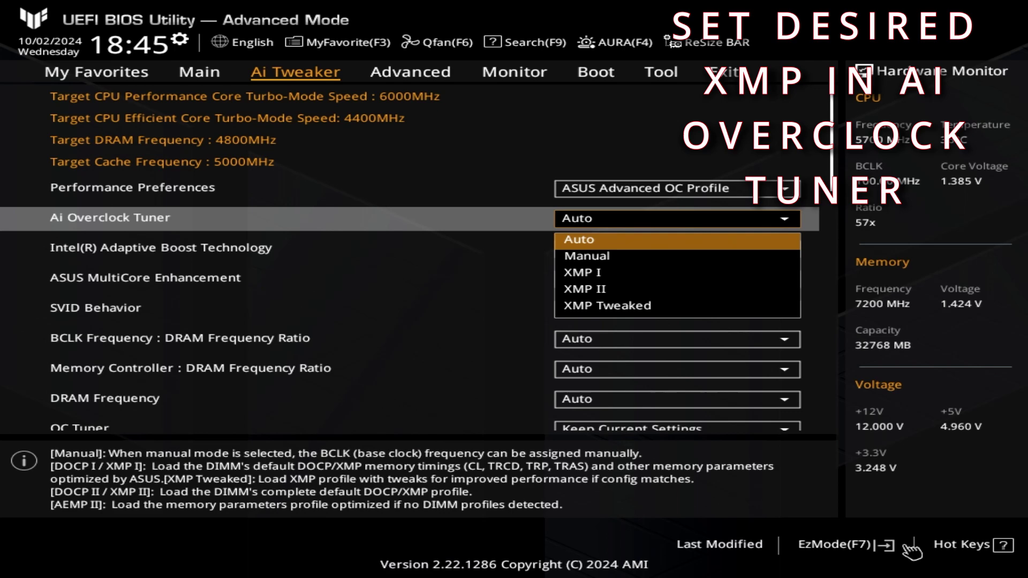
pyautogui.press('Down')
pyautogui.press('Down')
pyautogui.press('Down')
pyautogui.press('Down')
pyautogui.press('Return')
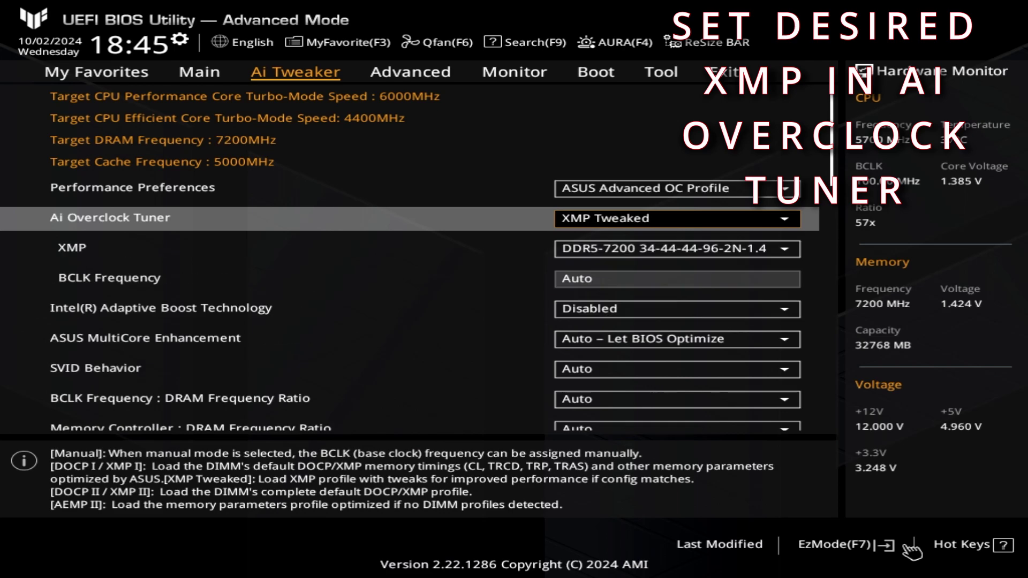
pyautogui.press('Down')
pyautogui.press('Down')
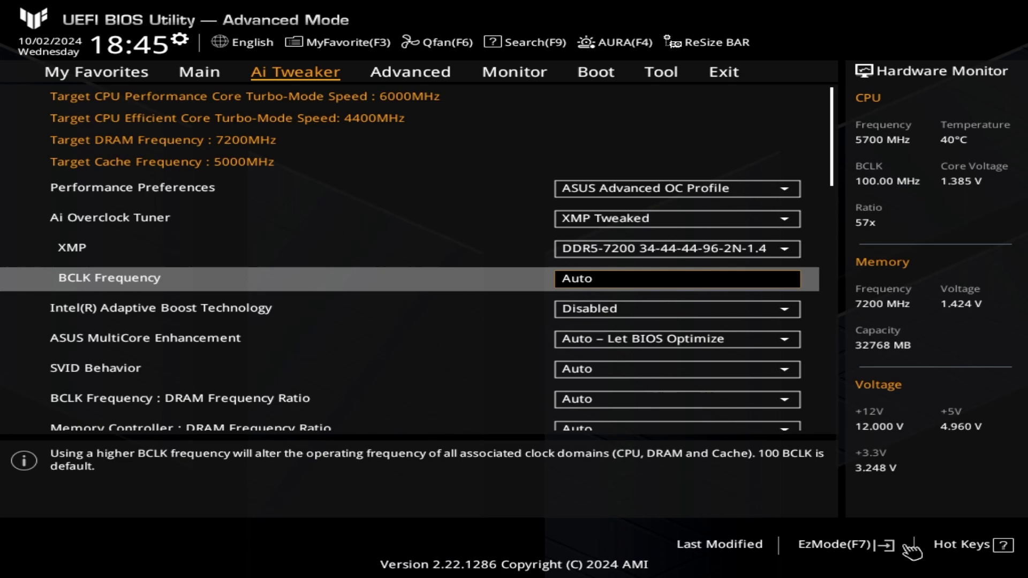
pyautogui.press('Down')
pyautogui.press('Down')
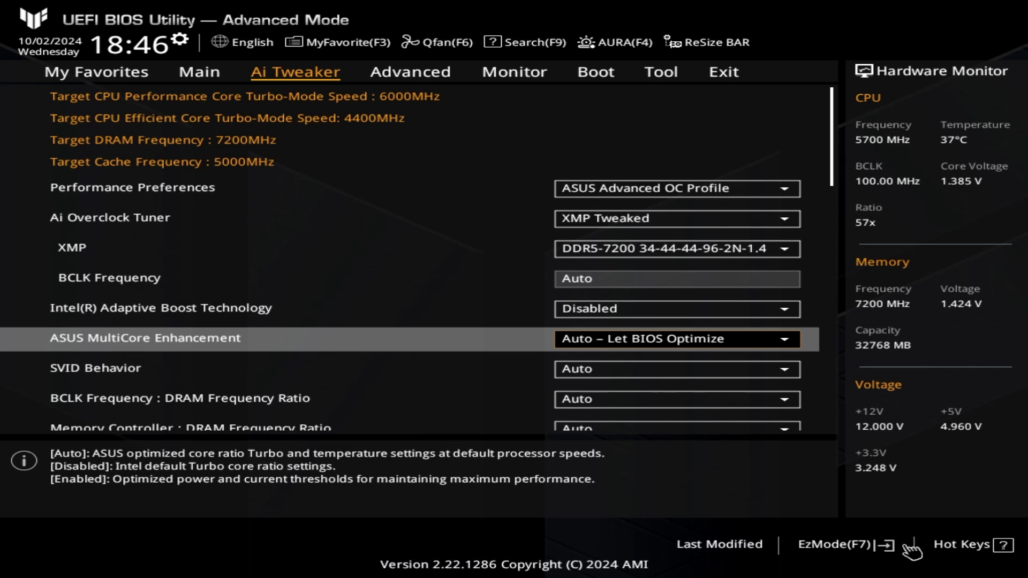
# - Set Performance Core Ratio to Sync All Cores with an ALL-Core Ratio Limit of 55
pyautogui.press('Down')
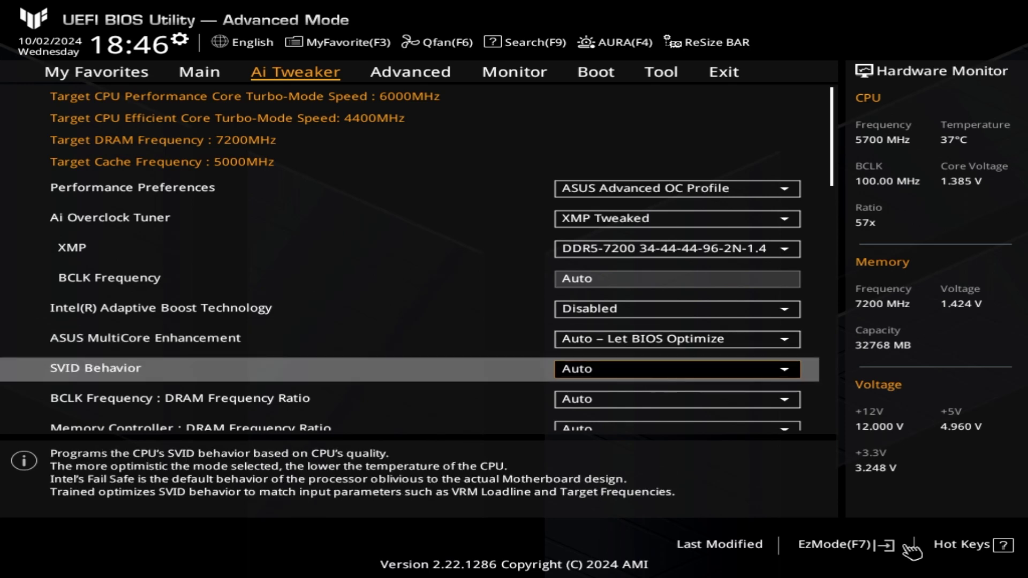
pyautogui.press('Down')
pyautogui.press('Down')
pyautogui.press('Down')
pyautogui.press('Down')
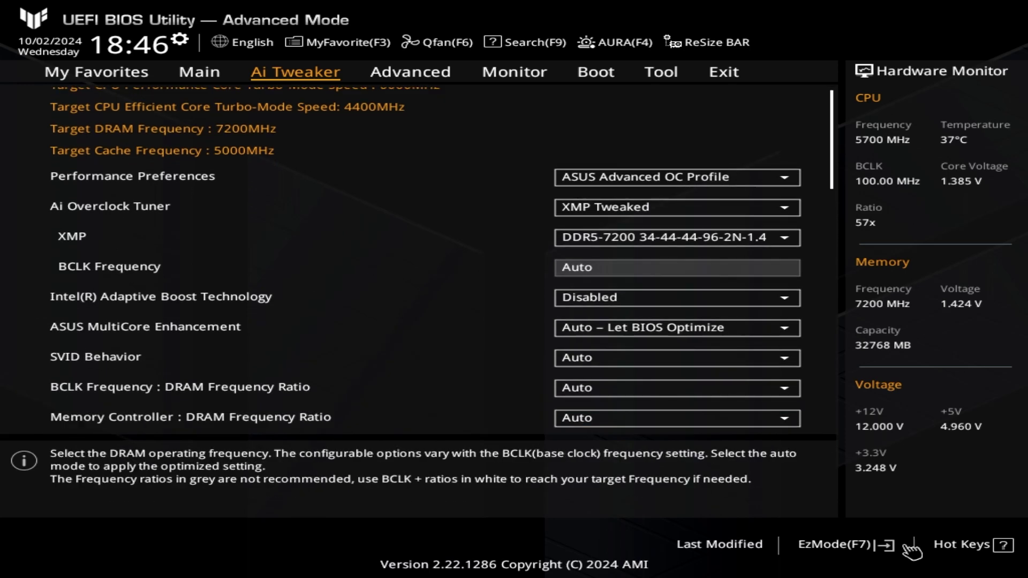
pyautogui.press('Down')
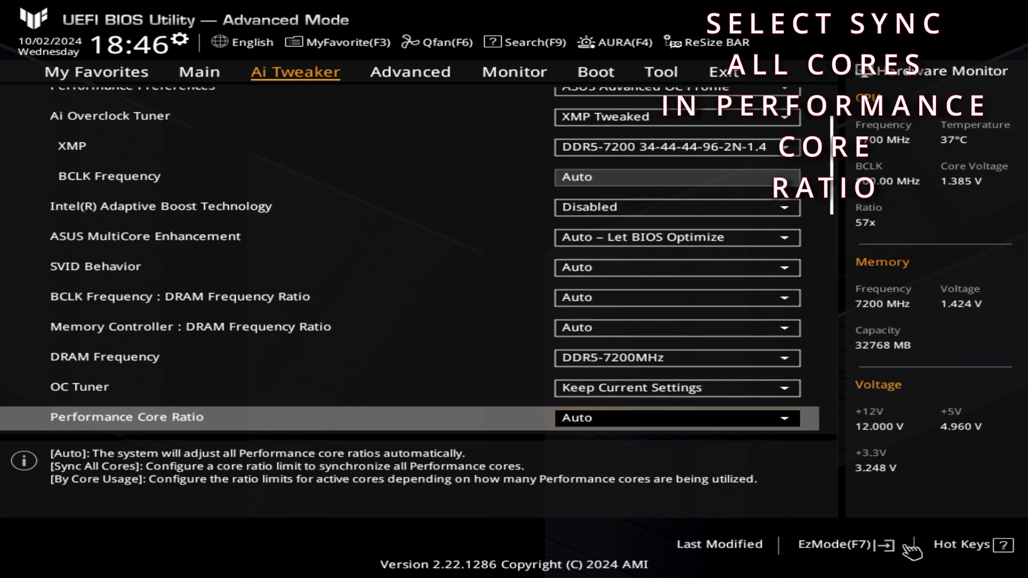
pyautogui.press('Return')
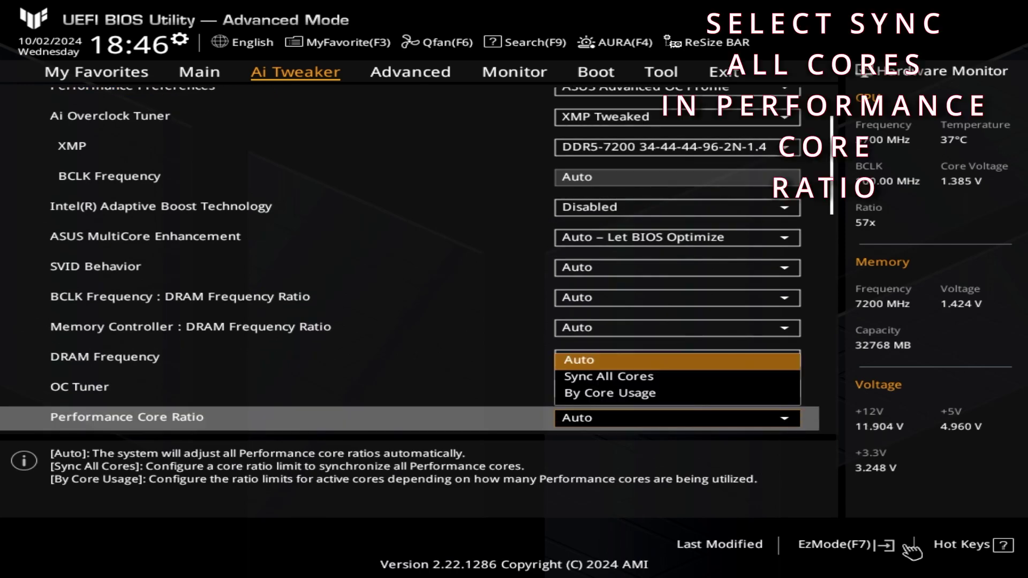
pyautogui.press('Down')
pyautogui.press('Return')
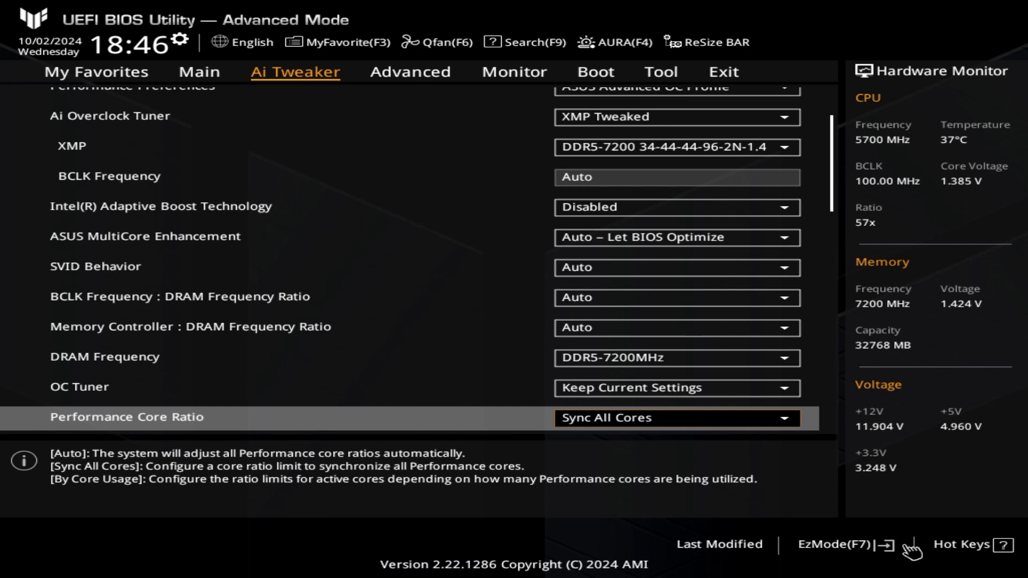
pyautogui.press('Down')
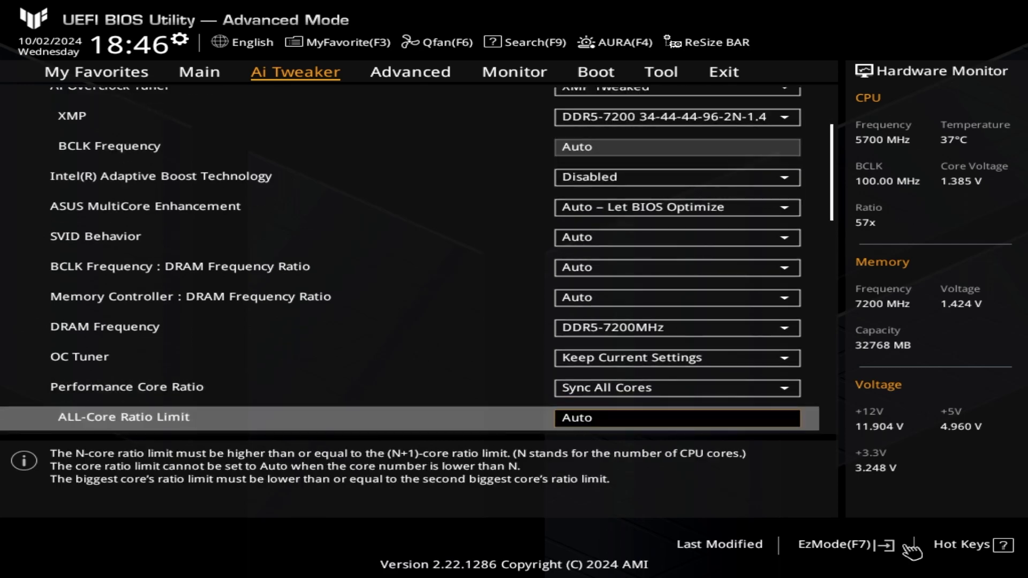
pyautogui.write('55')
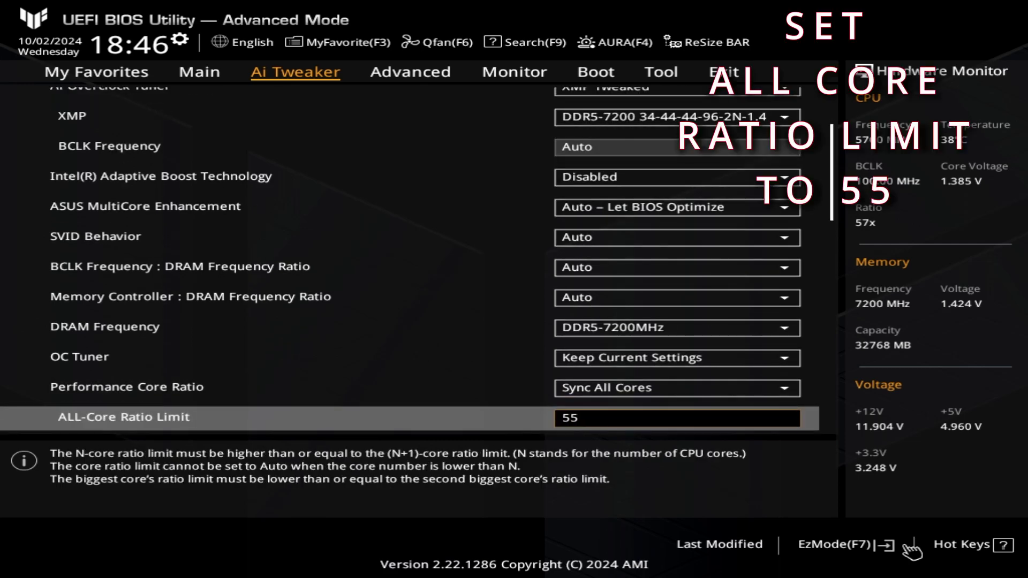
pyautogui.press('Down')
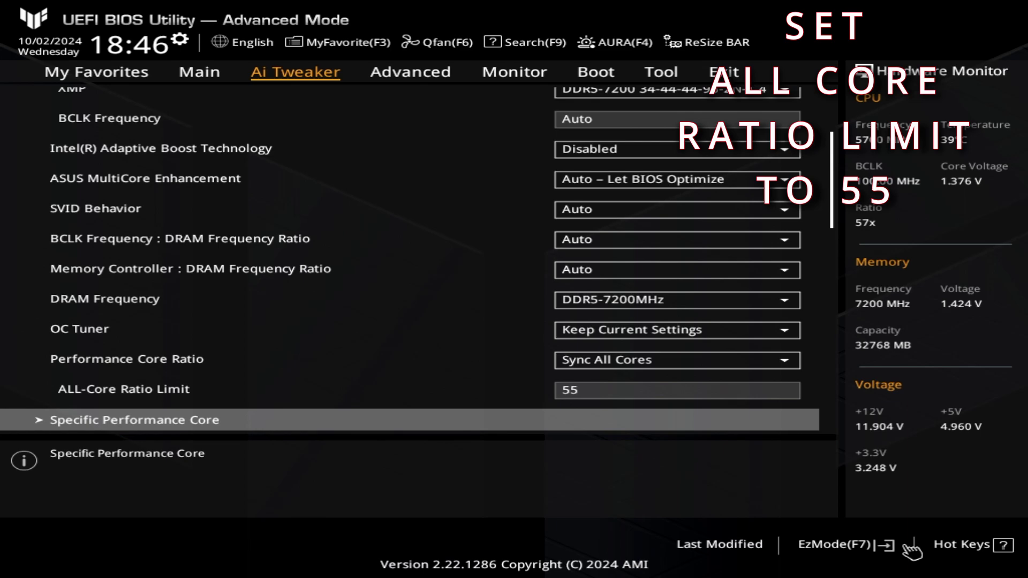
# - In DIGI+ VRM, set CPU Load-line Calibration to Level 4, then return to Ai Tweaker
pyautogui.press('Down')
pyautogui.press('Down')
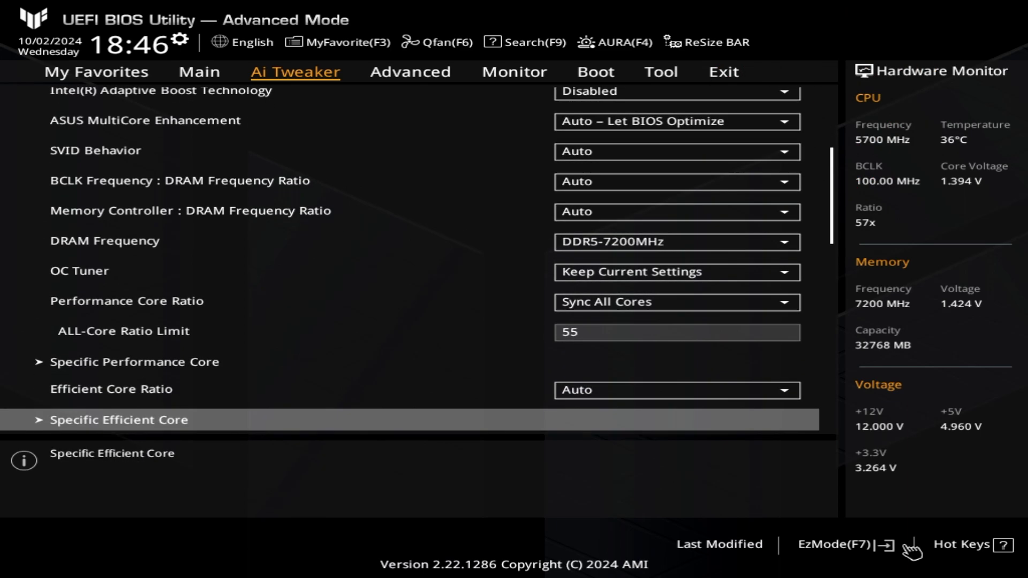
pyautogui.press('Down')
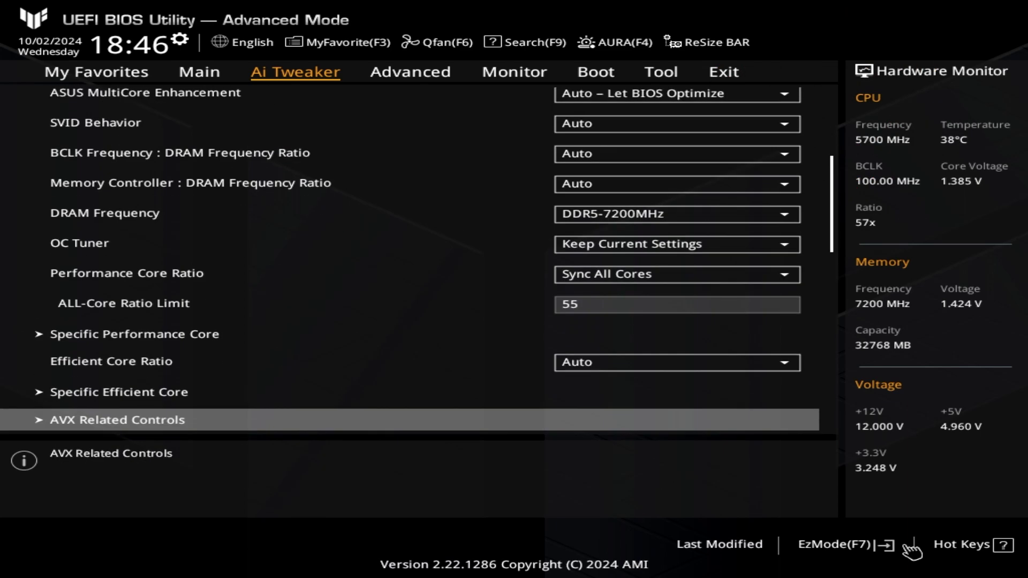
pyautogui.press('Down')
pyautogui.press('Down')
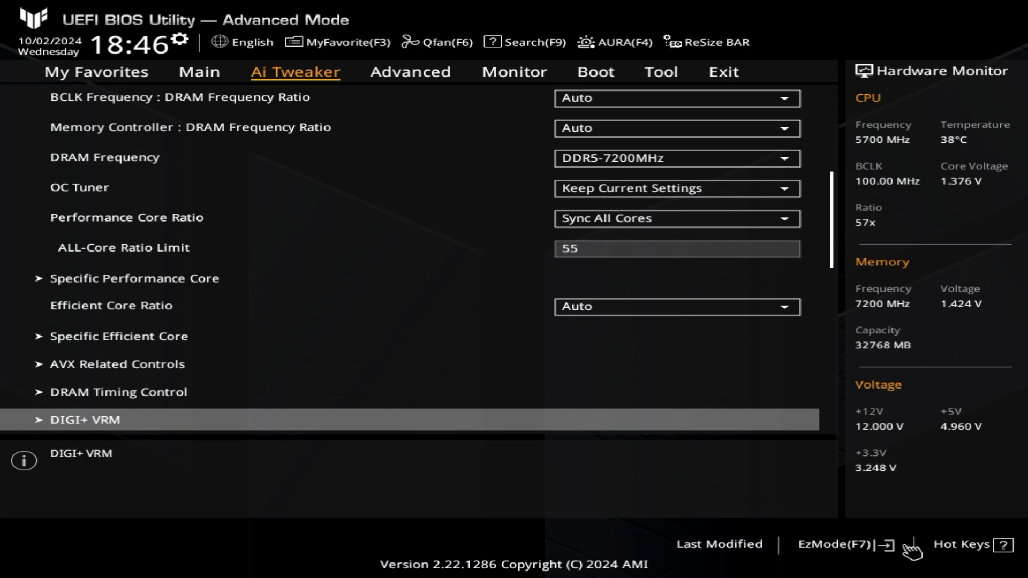
pyautogui.press('Return')
pyautogui.press('Return')
pyautogui.press('Down')
pyautogui.press('Down')
pyautogui.press('Down')
pyautogui.press('Down')
pyautogui.press('Down')
pyautogui.press('Return')
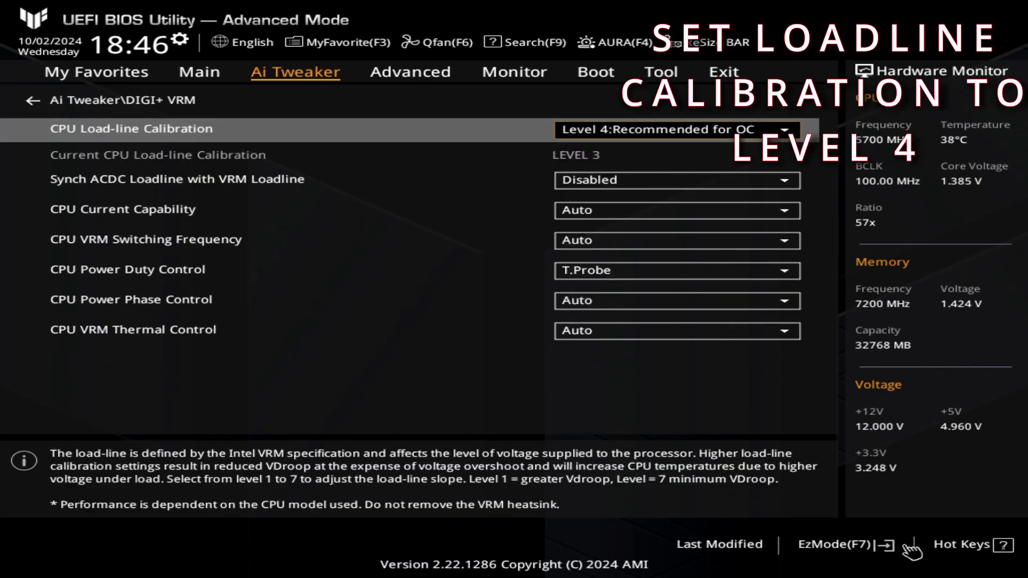
pyautogui.press('Up')
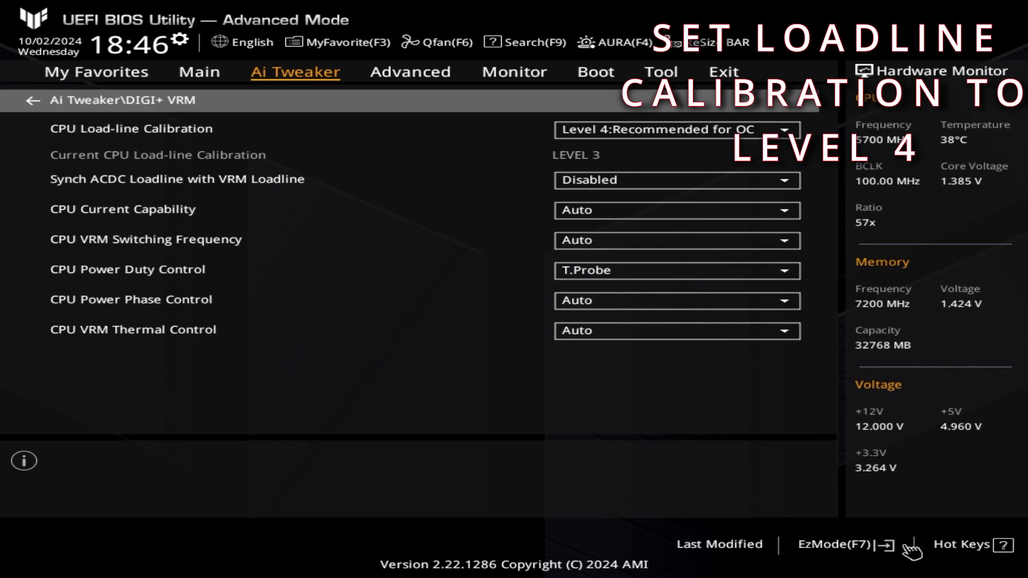
pyautogui.press('Return')
pyautogui.press('Down')
pyautogui.press('Down')
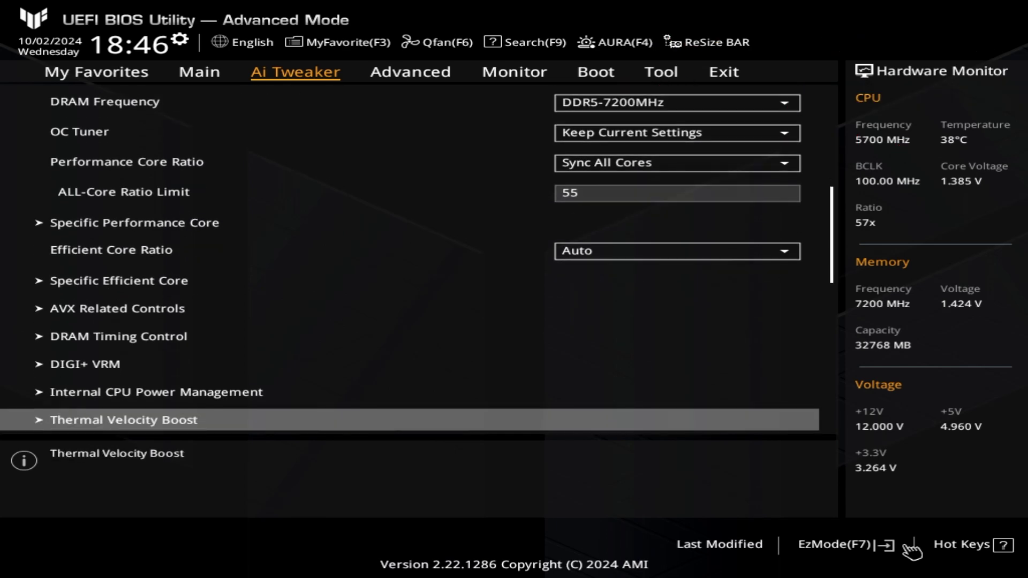
# - In Internal CPU Power Management, disable Unlimited ICCMAX and set Core/Cache Current Limit Max. to 400 A
pyautogui.press('Up')
pyautogui.press('Return')
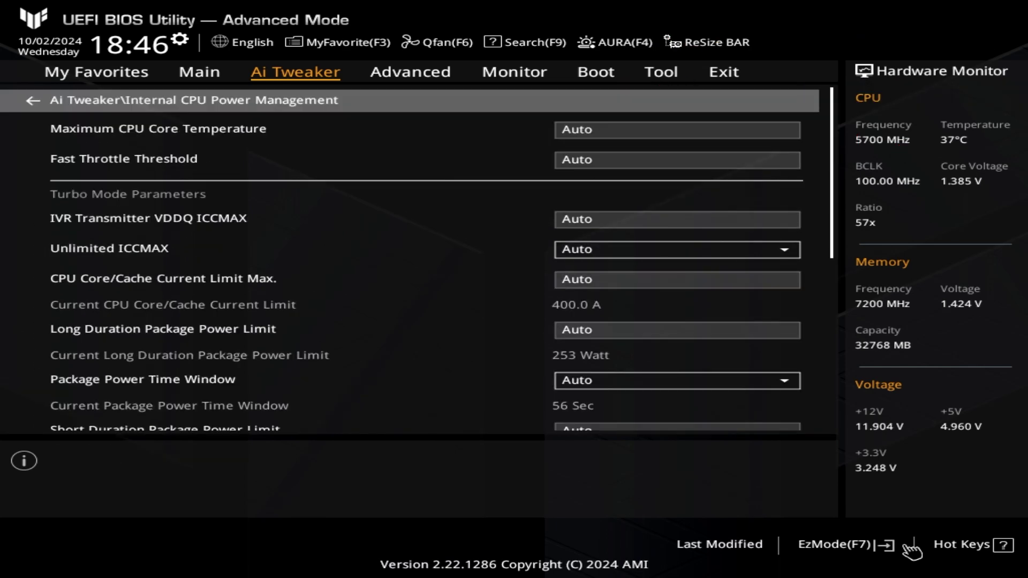
pyautogui.press('Down')
pyautogui.press('Down')
pyautogui.press('Down')
pyautogui.press('Down')
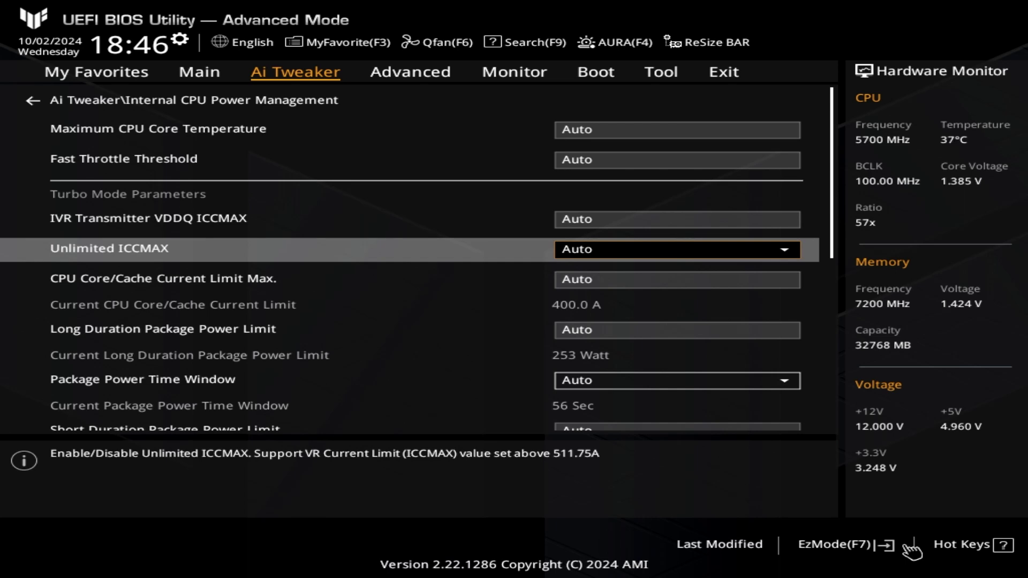
pyautogui.press('Return')
pyautogui.press('Down')
pyautogui.press('Return')
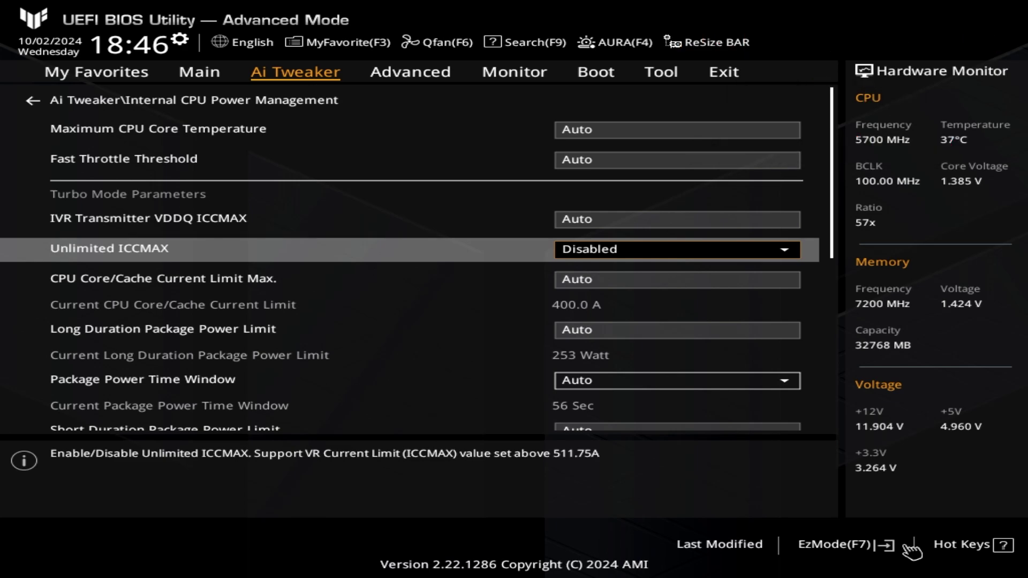
pyautogui.press('Down')
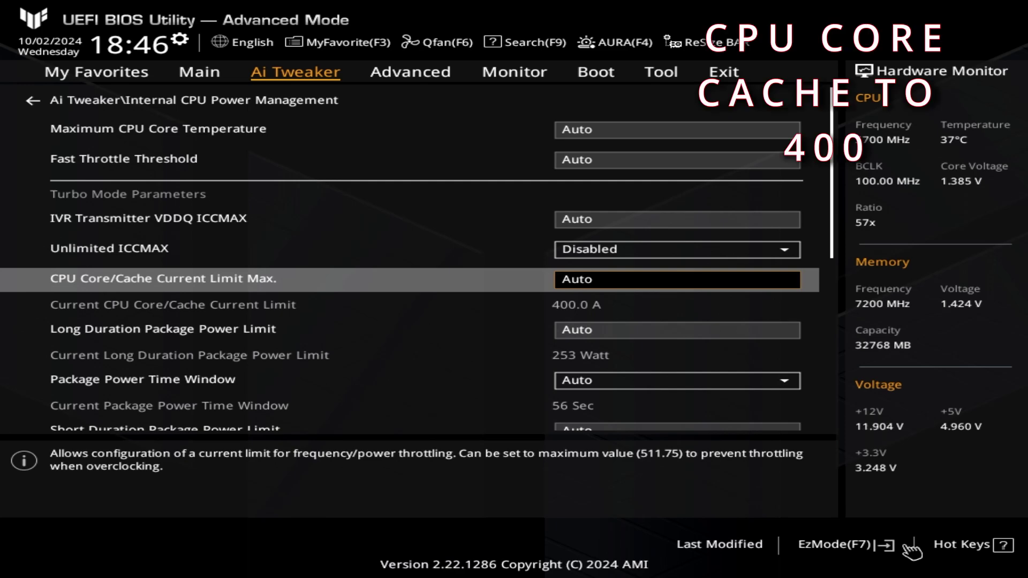
pyautogui.write('400')
pyautogui.press('Down')
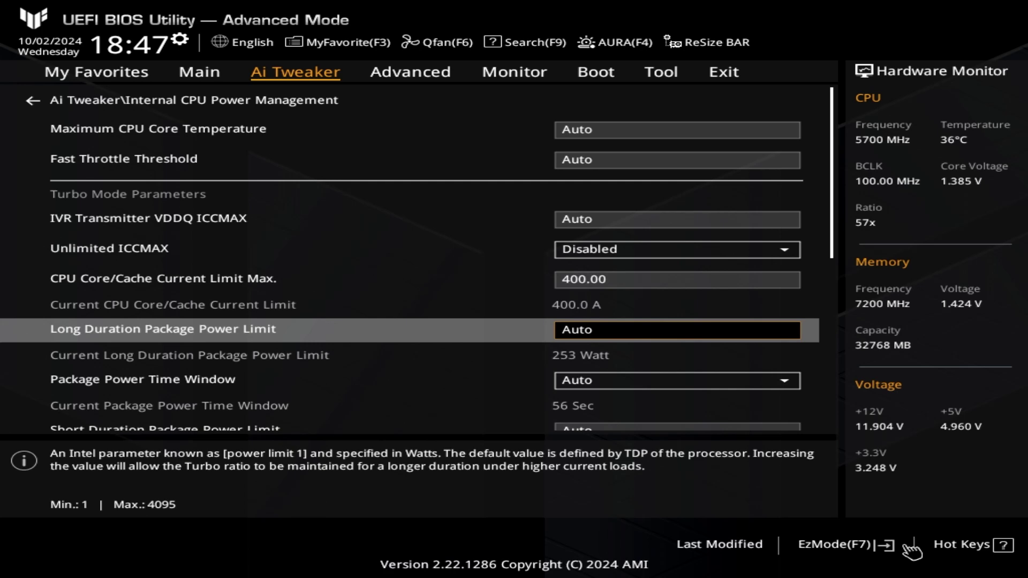
# - Set both Long and Short Duration Package Power Limits to 253 W
pyautogui.write('253')
pyautogui.press('Down')
pyautogui.press('Down')
pyautogui.press('Up')
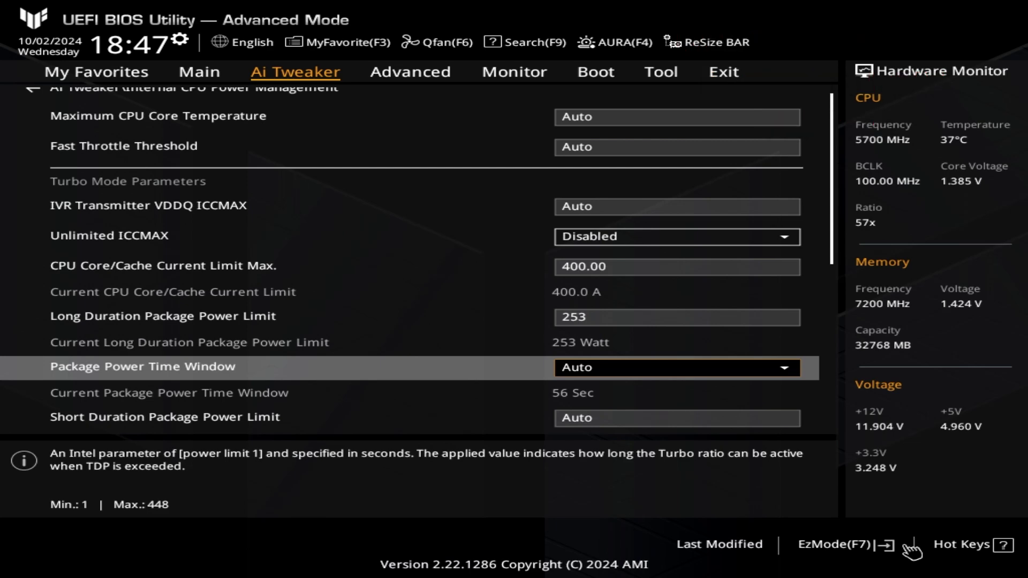
pyautogui.press('Down')
pyautogui.press('Down')
pyautogui.press('Up')
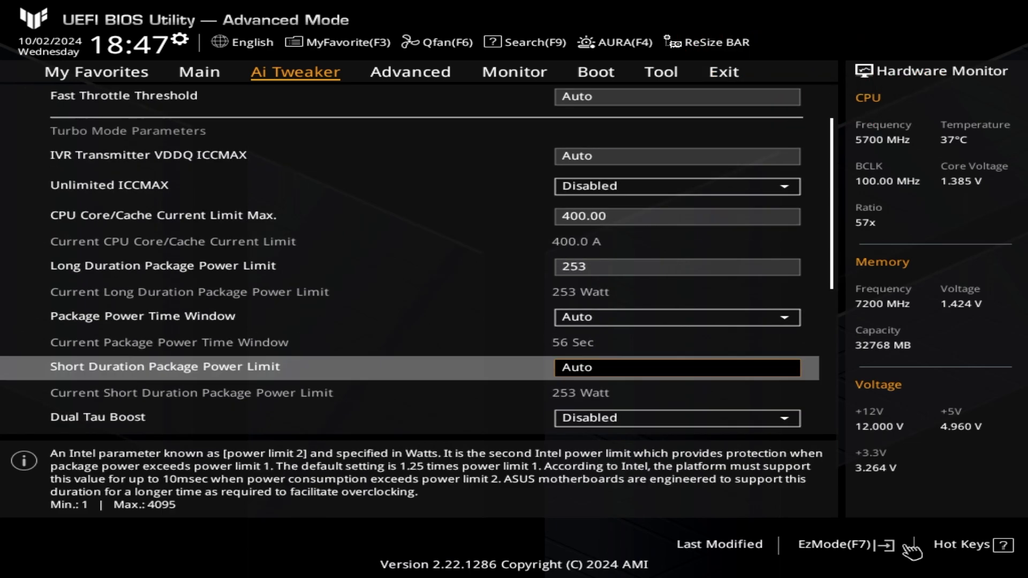
pyautogui.write('253')
pyautogui.press('Down')
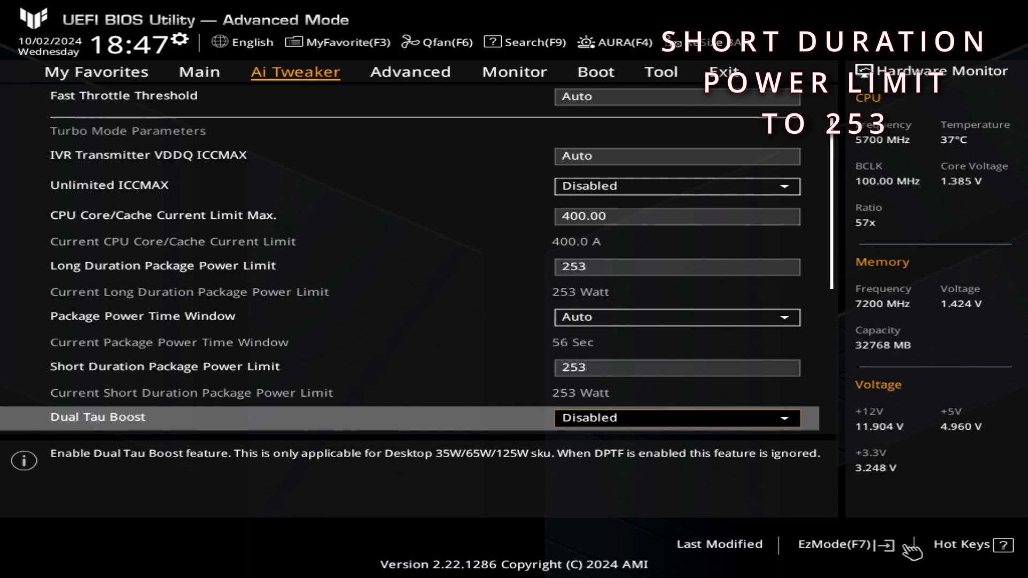
pyautogui.press('Down')
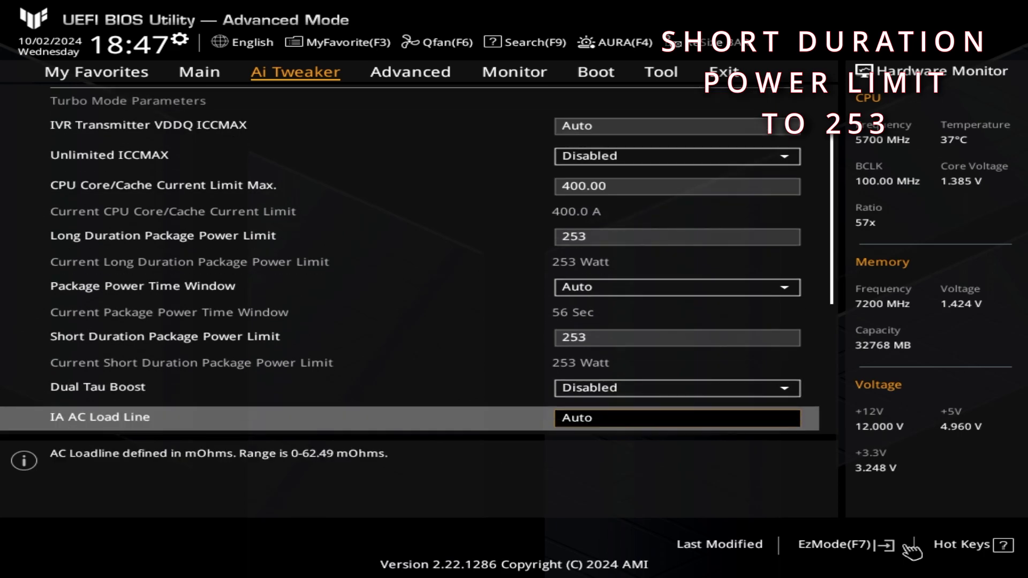
pyautogui.press('Down')
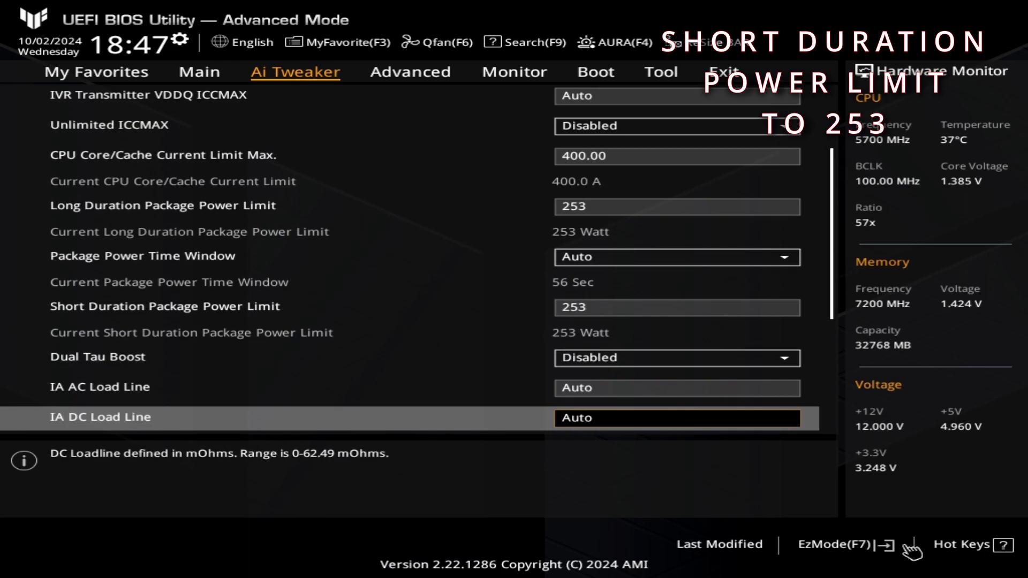
pyautogui.press('Down')
pyautogui.press('Down')
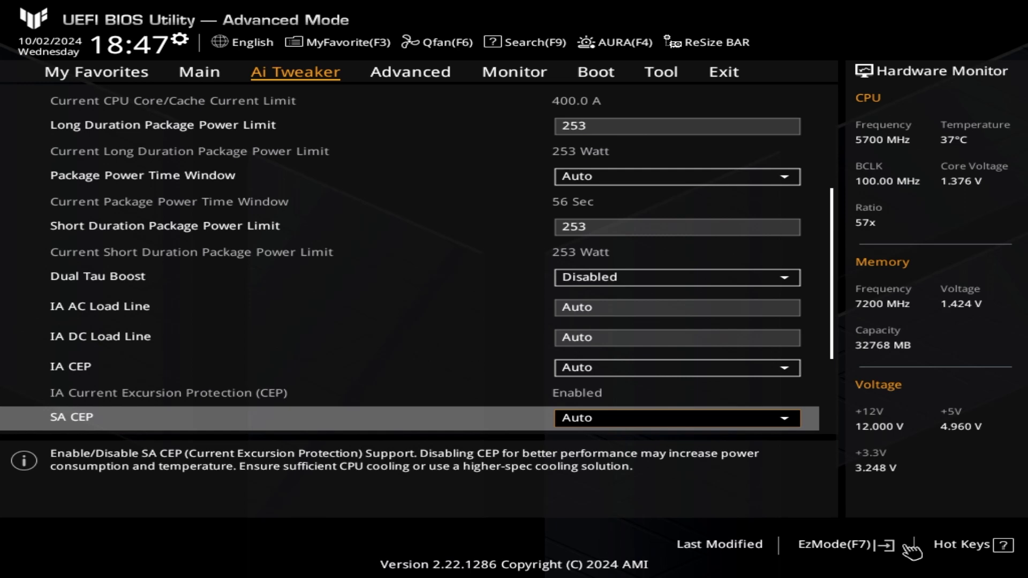
# - Set IA CEP to Disabled and keep the IA VR Voltage Limit at 1450
pyautogui.press('Up')
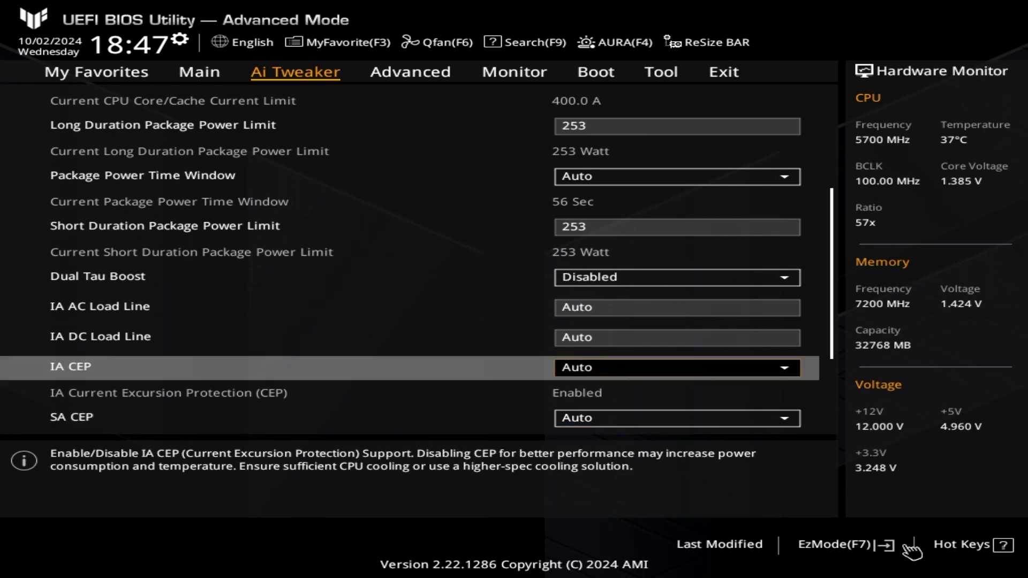
pyautogui.press('Return')
pyautogui.press('Down')
pyautogui.press('Return')
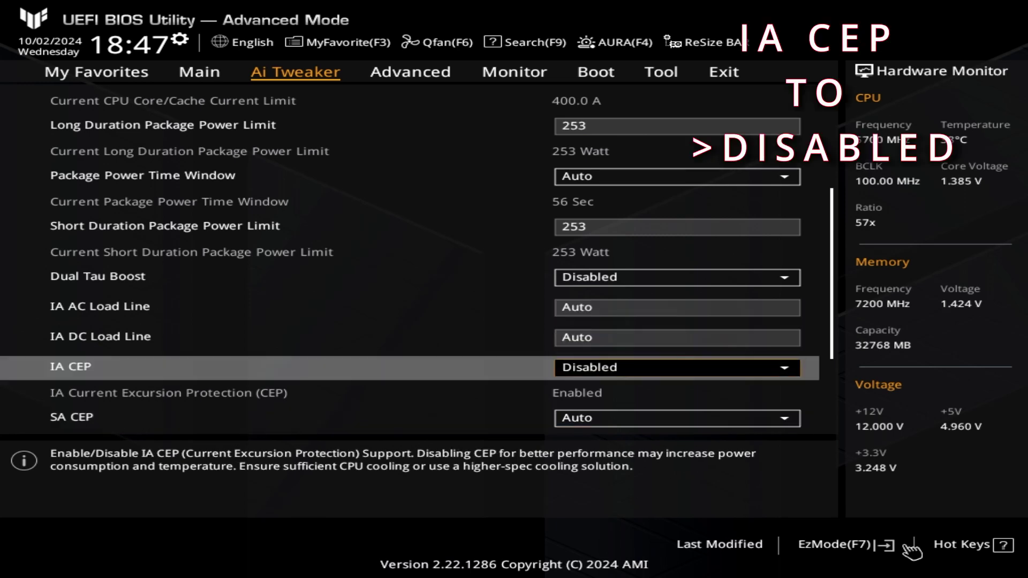
pyautogui.press('Down')
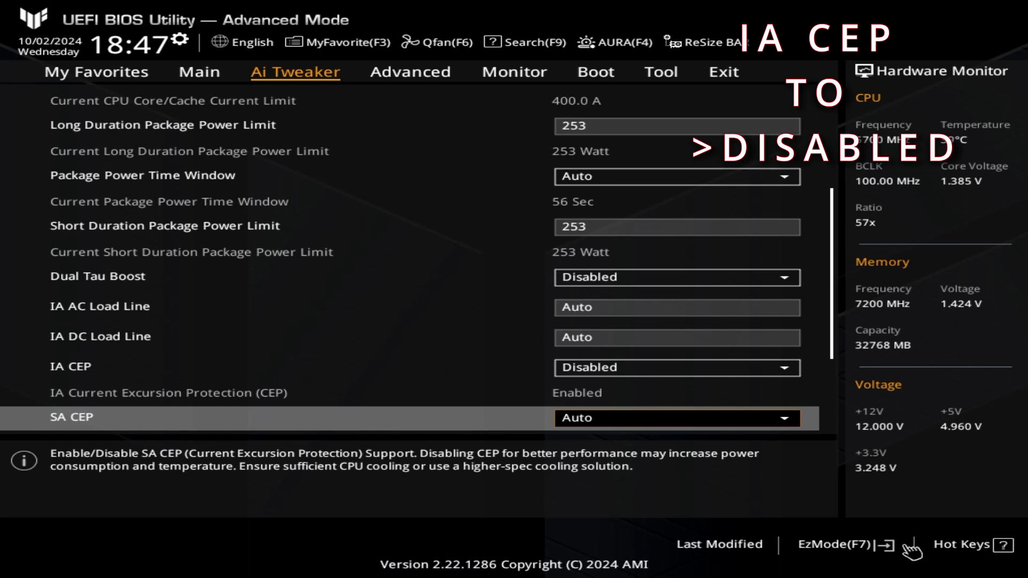
pyautogui.press('Up')
pyautogui.press('Up')
pyautogui.press('Down')
pyautogui.press('Down')
pyautogui.press('Down')
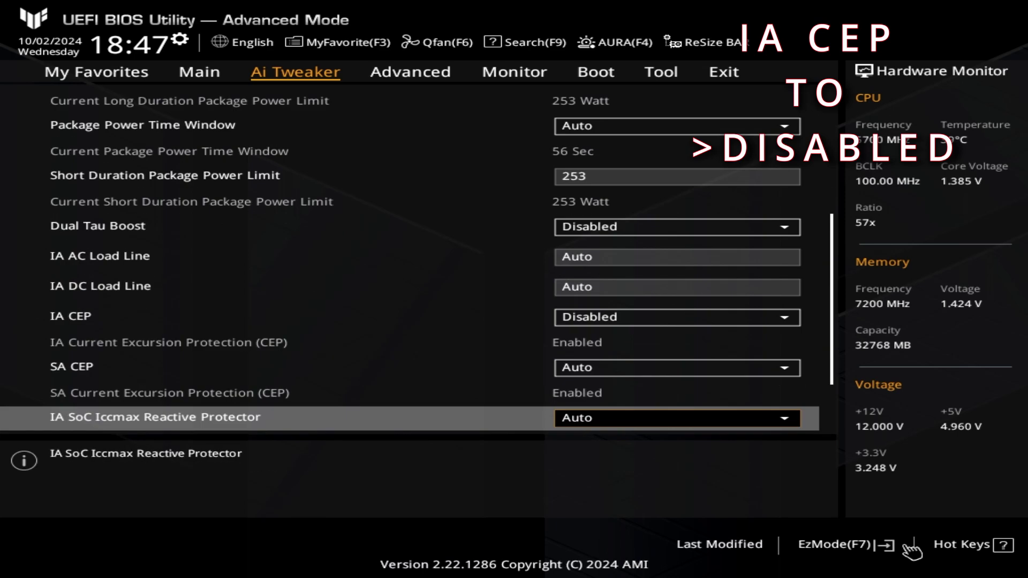
pyautogui.press('Down')
pyautogui.press('Down')
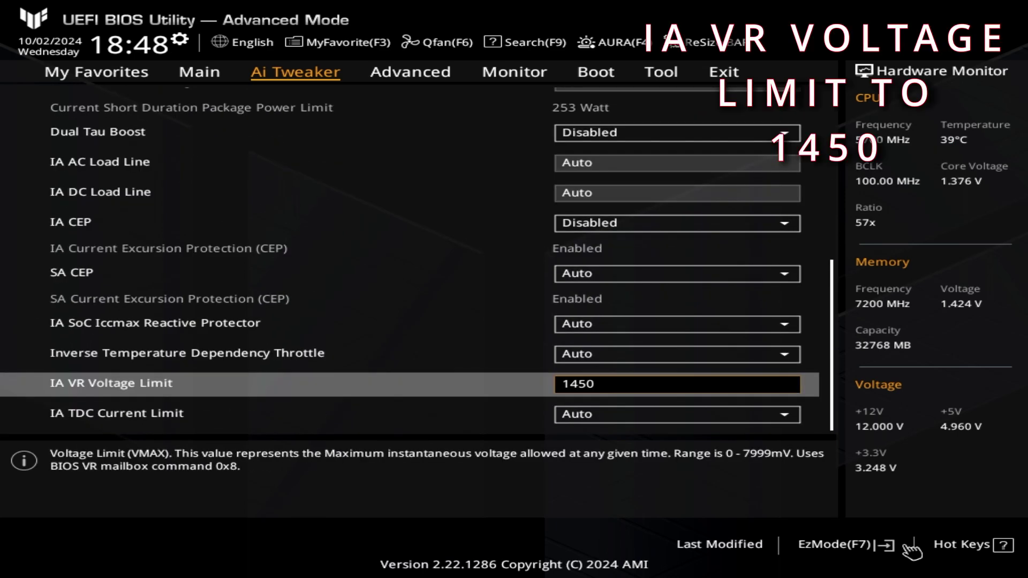
pyautogui.press('Up')
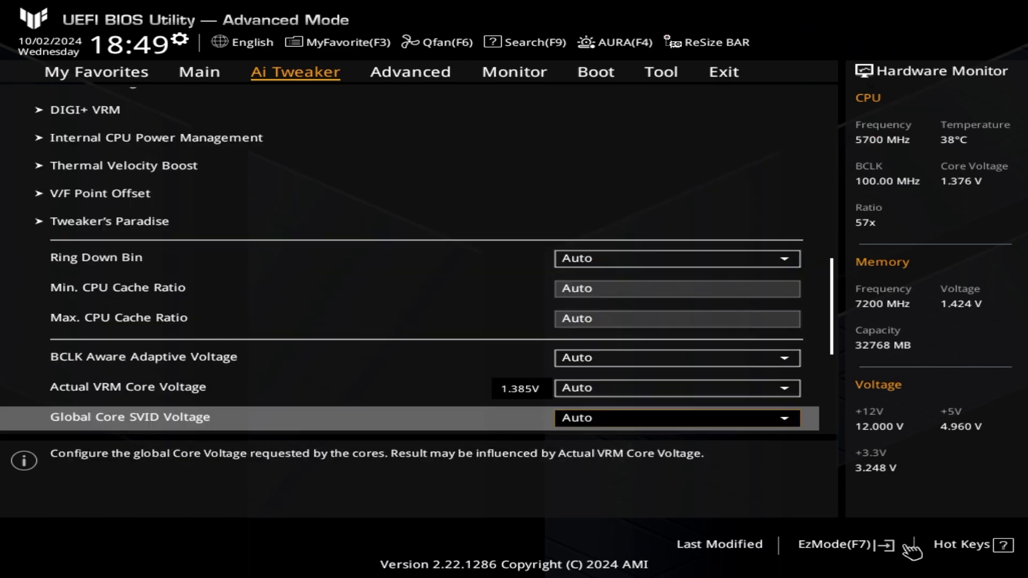
pyautogui.press('Down')
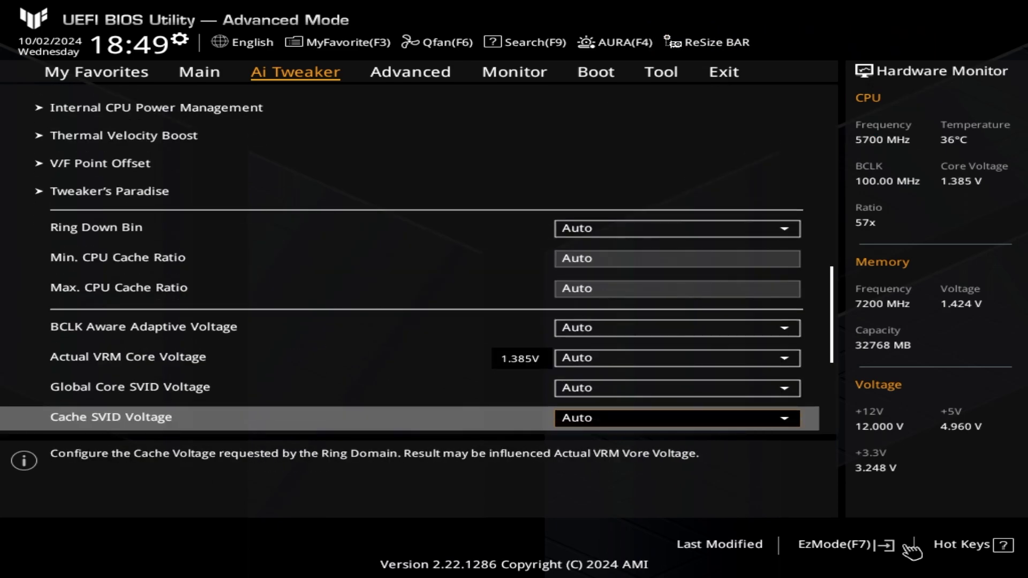
# - Set Global Core SVID Voltage to Adaptive Mode with a '-' Offset Mode Sign
pyautogui.press('Up')
pyautogui.press('Return')
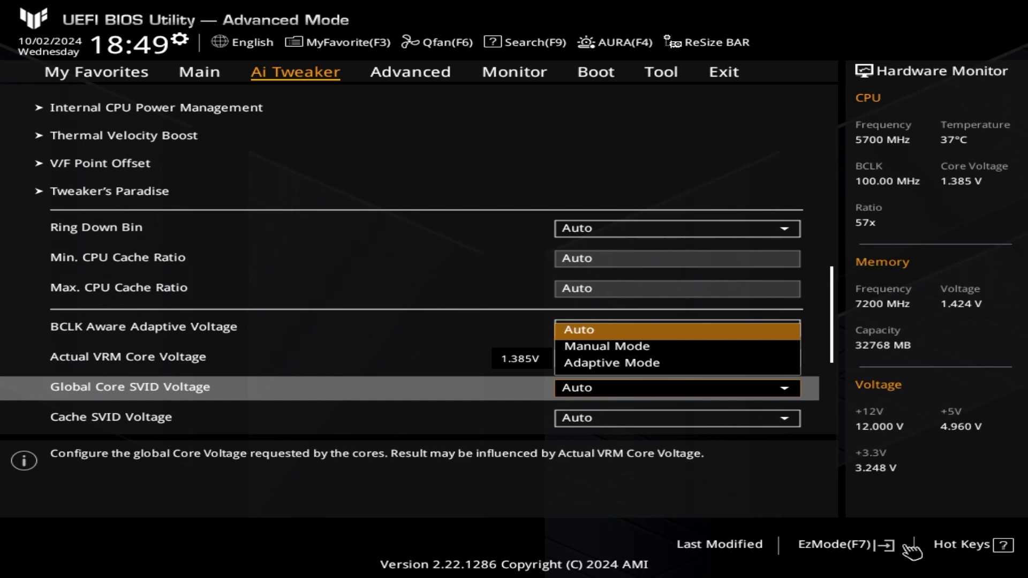
pyautogui.press('Down')
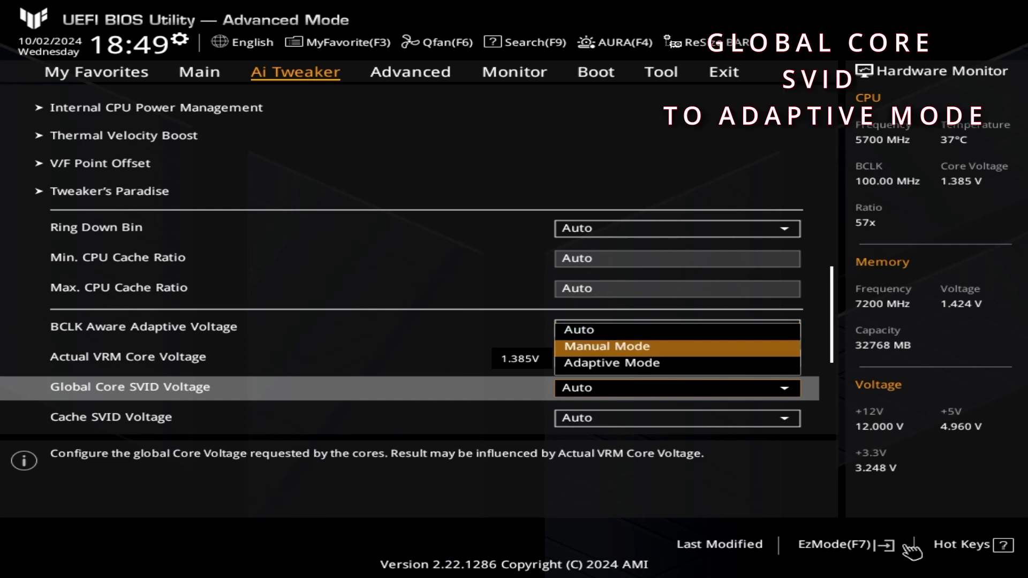
pyautogui.press('Down')
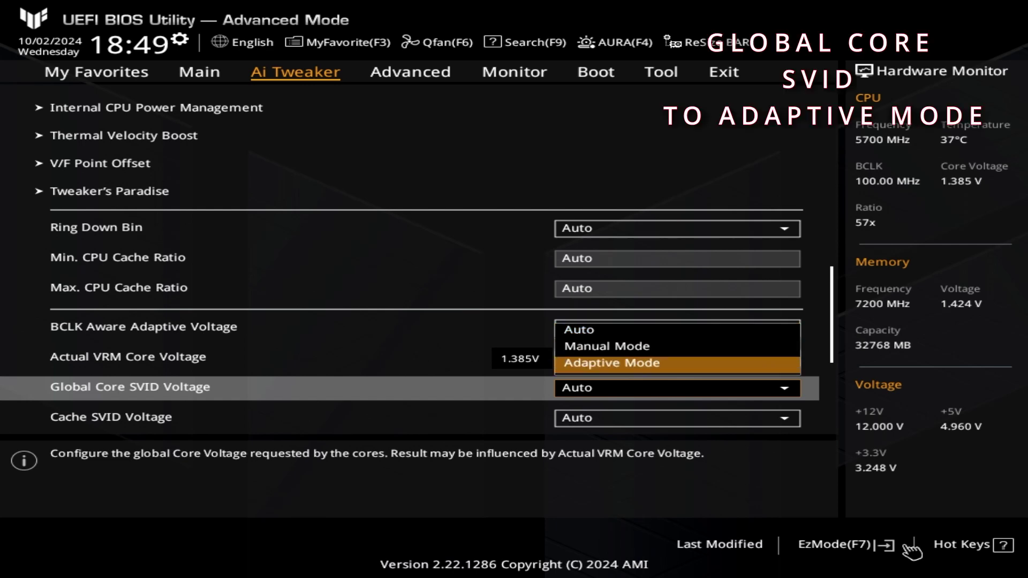
pyautogui.press('Return')
pyautogui.press('Down')
pyautogui.press('Return')
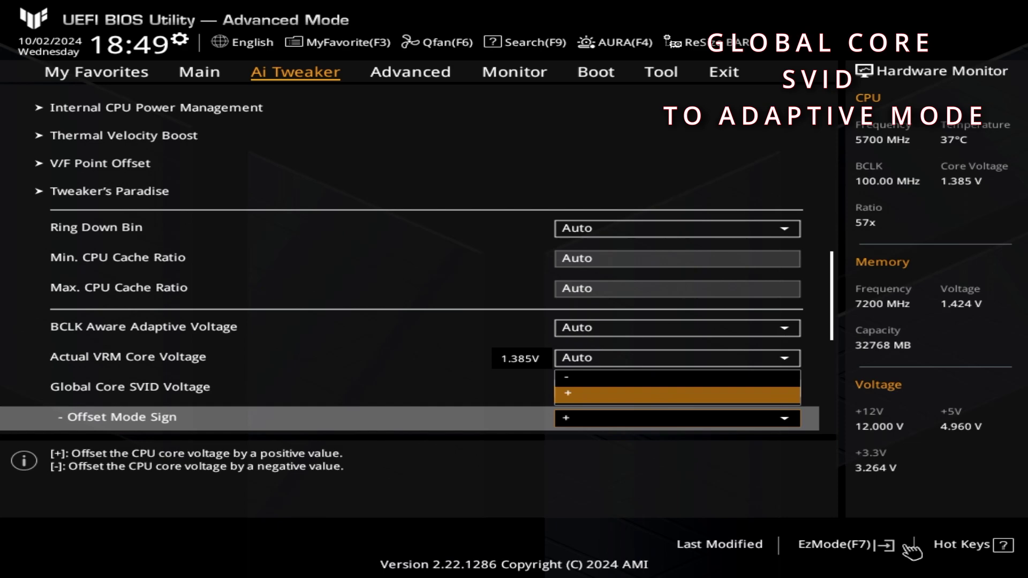
pyautogui.press('Down')
pyautogui.press('Return')
# - Enter 0.0700 as the Offset Voltage, giving a -0.07000 V offset
pyautogui.press('Down')
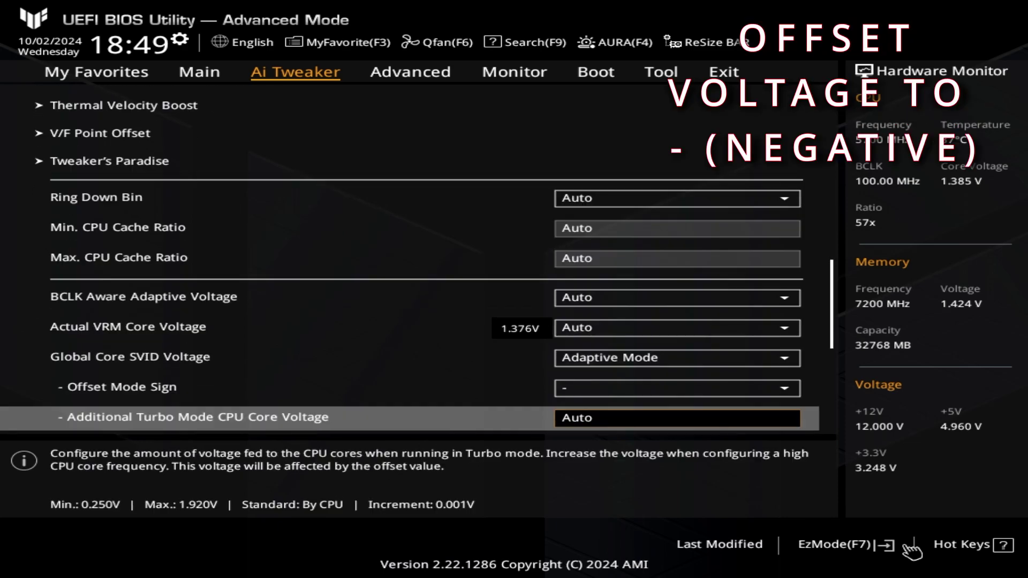
pyautogui.press('Down')
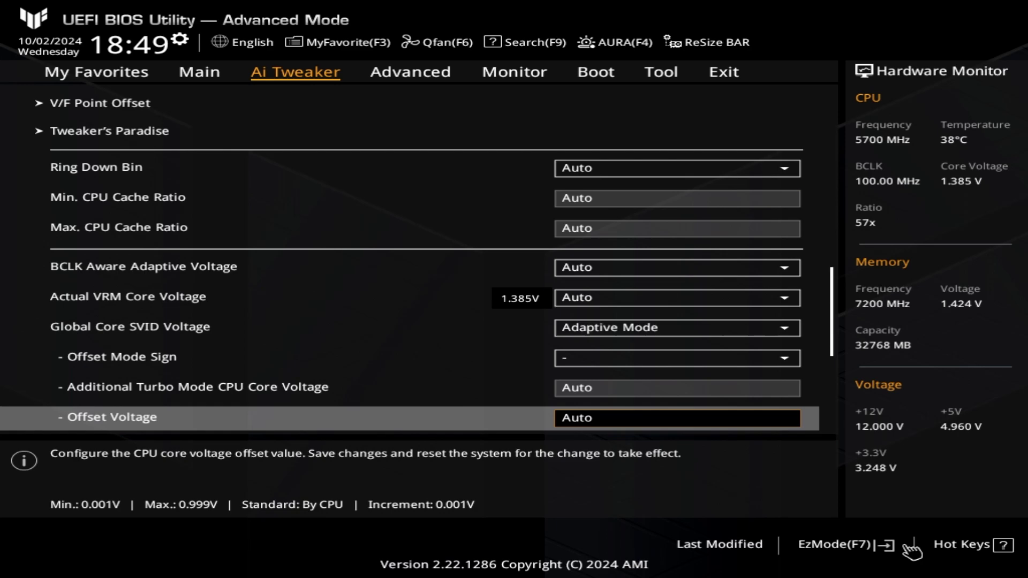
pyautogui.write('0.0700')
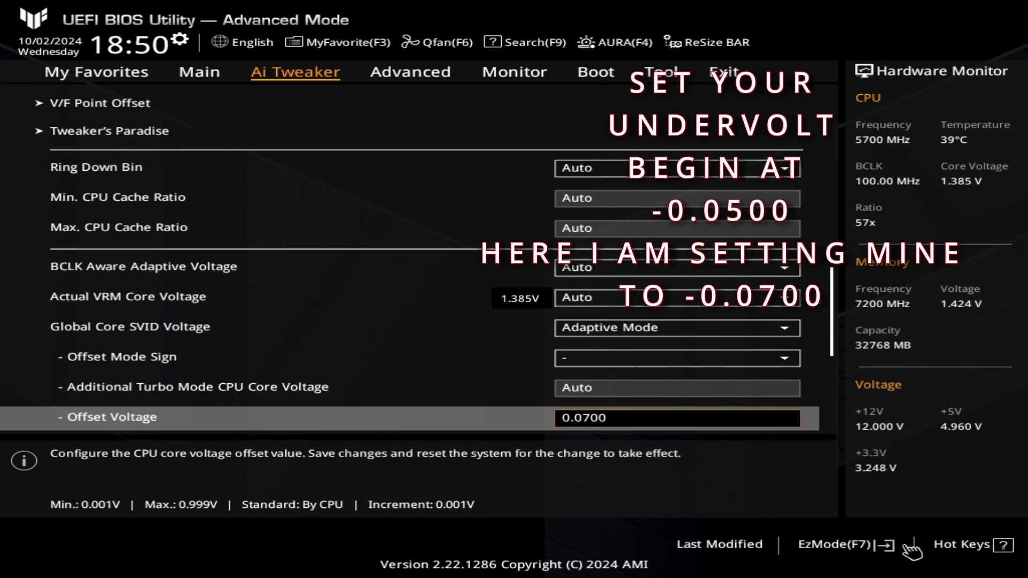
pyautogui.press('Return')
pyautogui.press('Down')
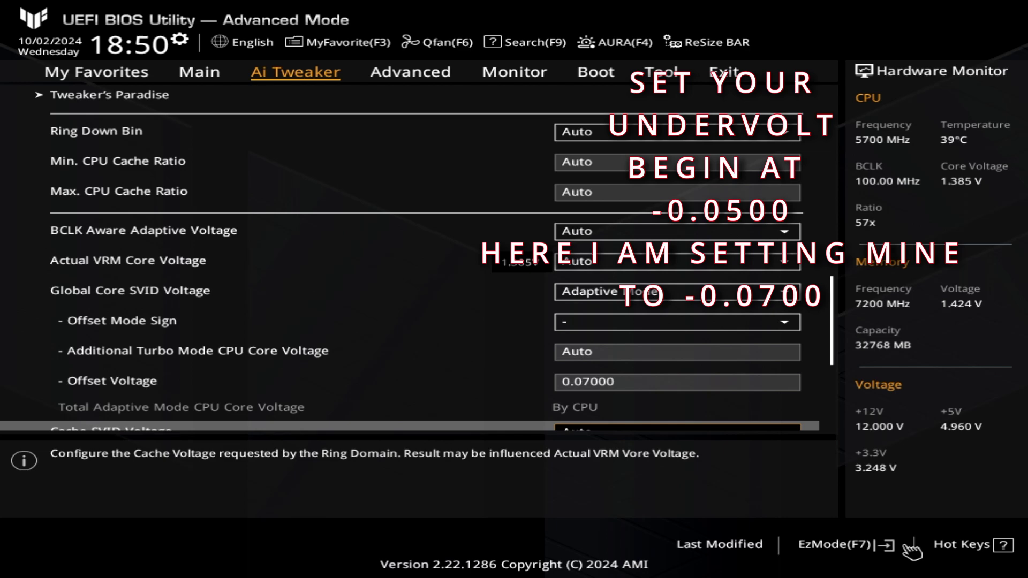
pyautogui.press('Down')
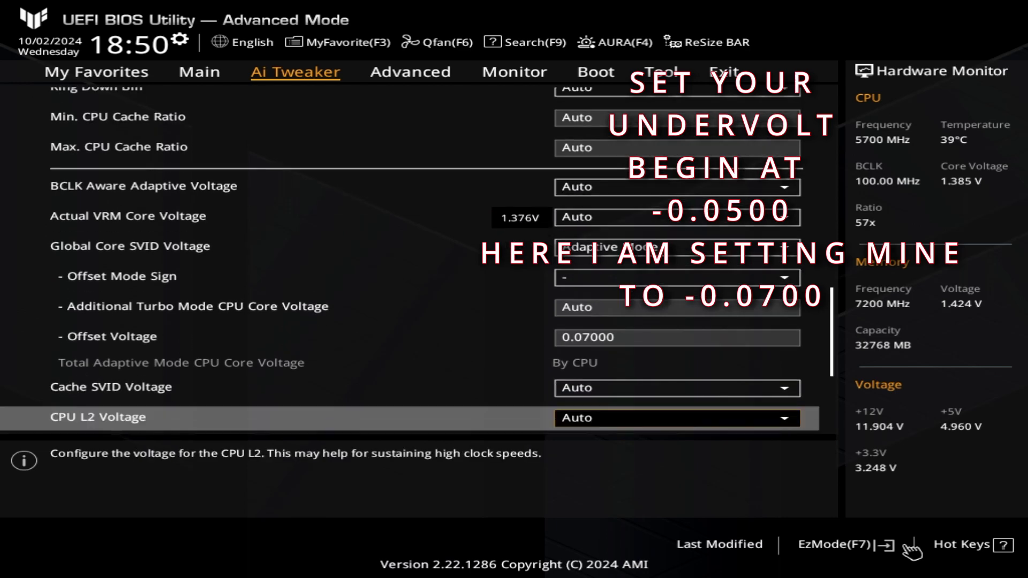
# - Open Monitor > Q-Fan Configuration, leaving CPU Fan Q-Fan Control on Auto Detect
pyautogui.press('Right')
pyautogui.press('Right')
pyautogui.press('Down')
pyautogui.press('Return')
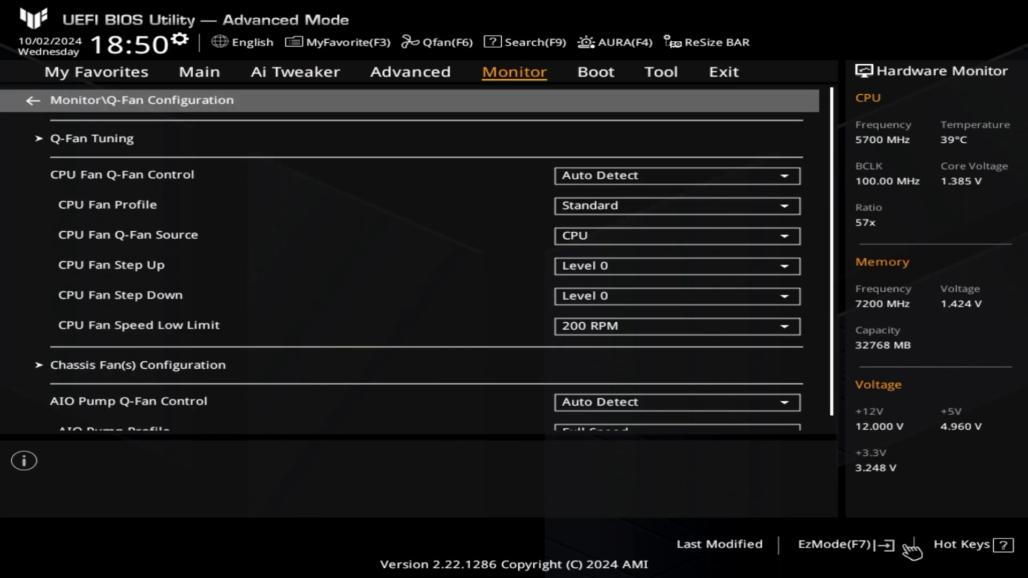
pyautogui.press('Down')
pyautogui.press('Down')
pyautogui.press('Return')
pyautogui.press('Down')
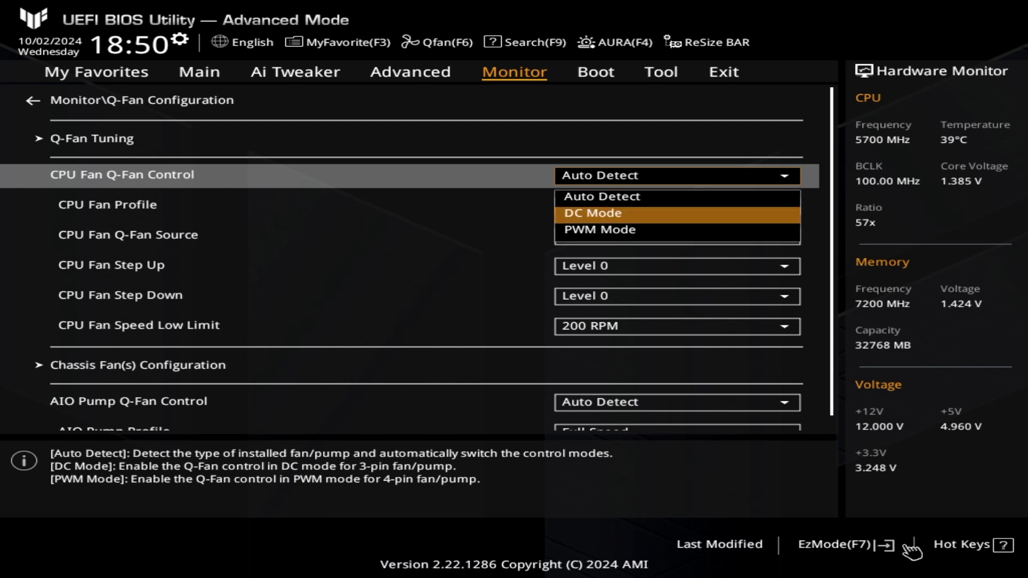
pyautogui.press('Escape')
# - Give the CPU fan the Turbo profile with CPU Package as its Q-Fan source
pyautogui.press('Down')
pyautogui.press('Return')
pyautogui.press('Down')
pyautogui.press('Down')
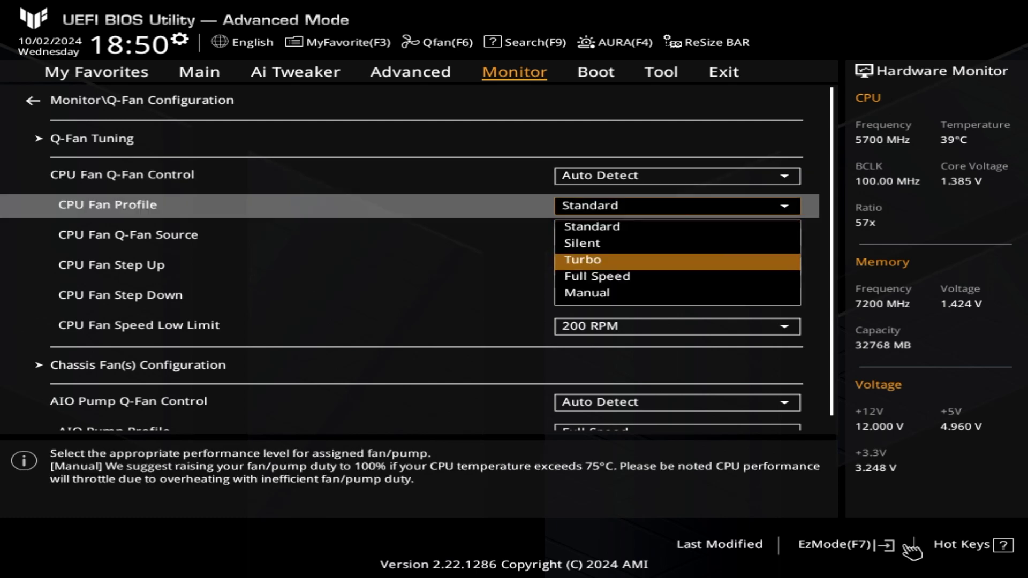
pyautogui.press('Up')
pyautogui.press('Down')
pyautogui.press('Return')
pyautogui.press('Down')
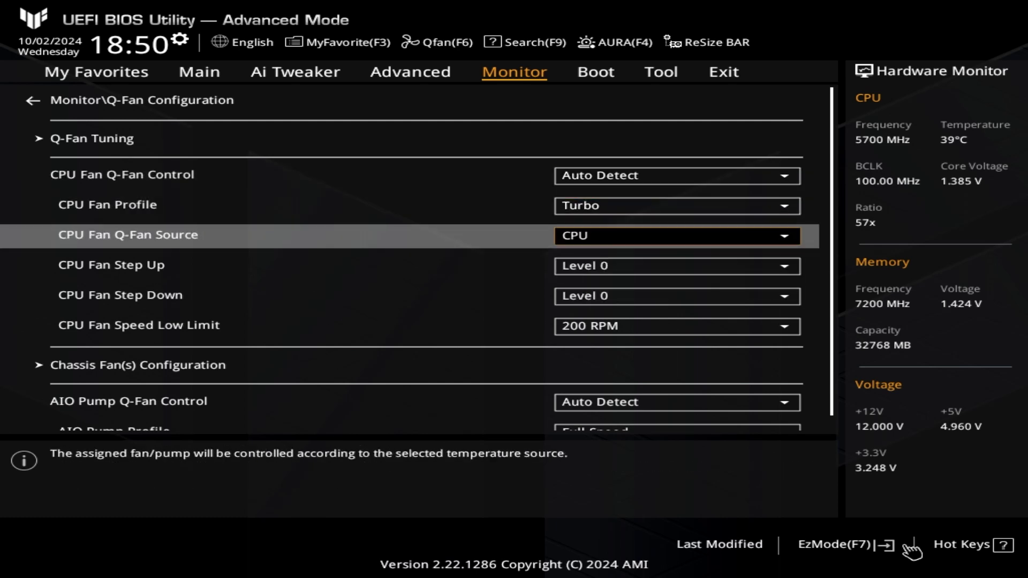
pyautogui.press('Return')
pyautogui.press('Down')
pyautogui.press('Return')
# - Set CPU Fan Speed Low Limit to 600 RPM
pyautogui.press('Down')
pyautogui.press('Down')
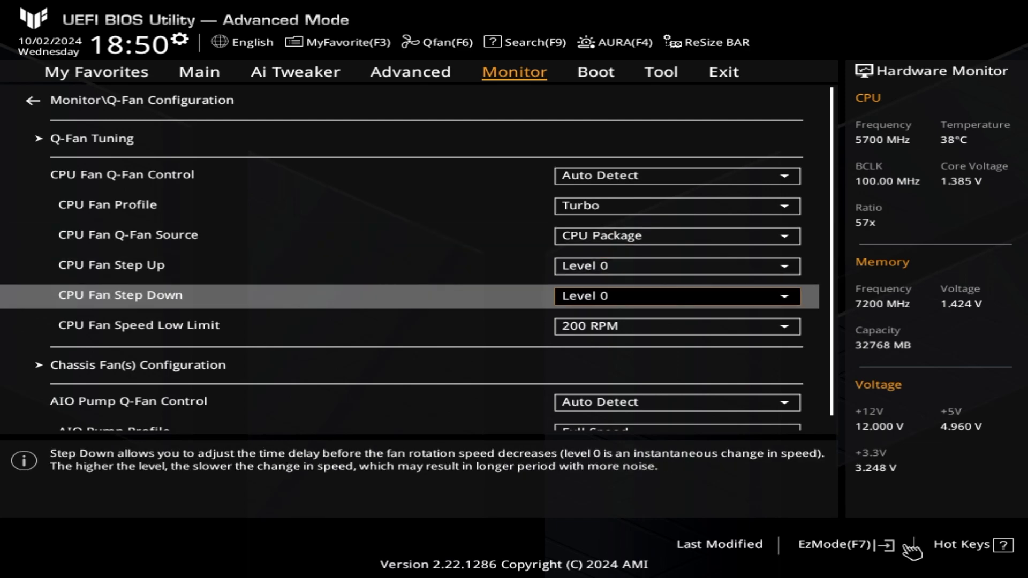
pyautogui.press('Down')
pyautogui.press('Return')
pyautogui.press('Down')
pyautogui.press('Down')
pyautogui.press('Down')
pyautogui.press('Down')
pyautogui.press('Return')
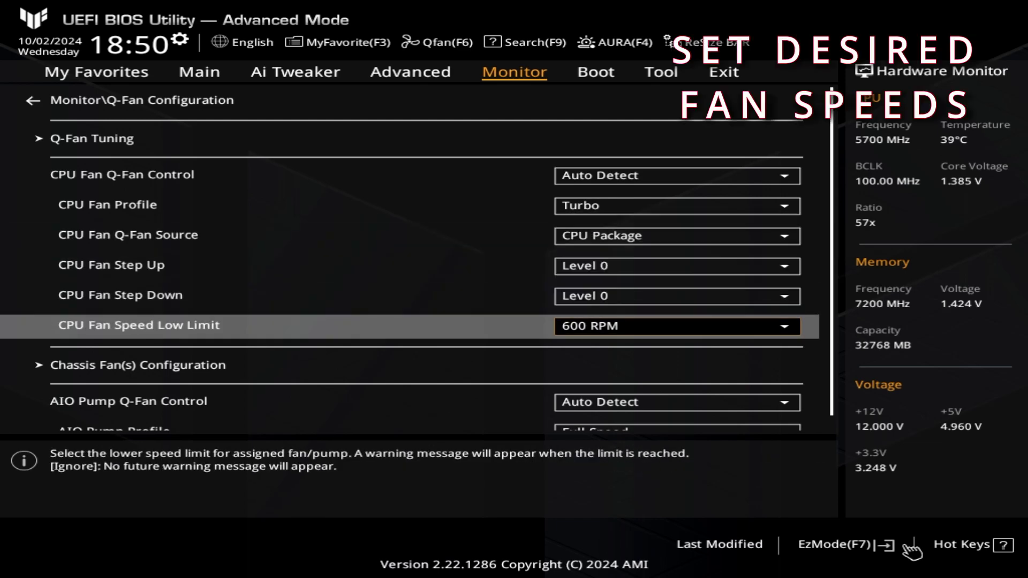
pyautogui.press('Down')
pyautogui.press('Down')
pyautogui.press('Down')
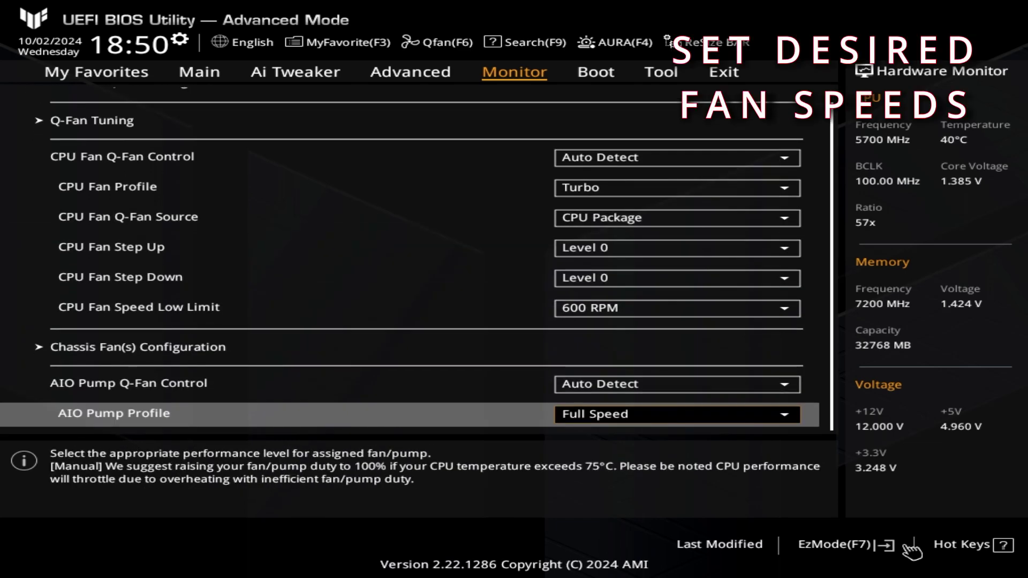
pyautogui.press('Right')
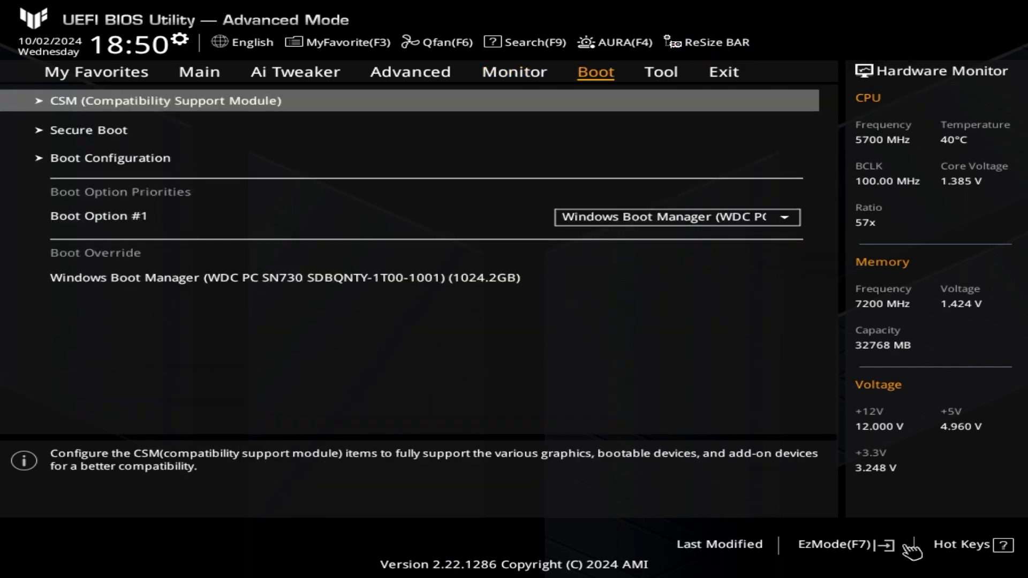
# - Go to the exit options and choose Save Changes & Reset
pyautogui.press('Right')
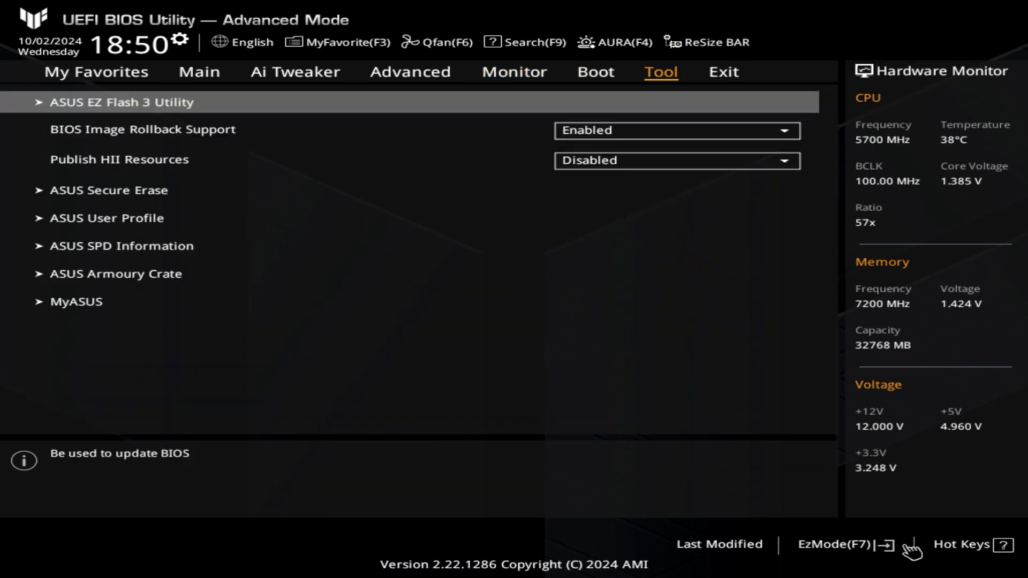
pyautogui.press('Right')
pyautogui.press('Right')
pyautogui.press('Left')
pyautogui.press('Down')
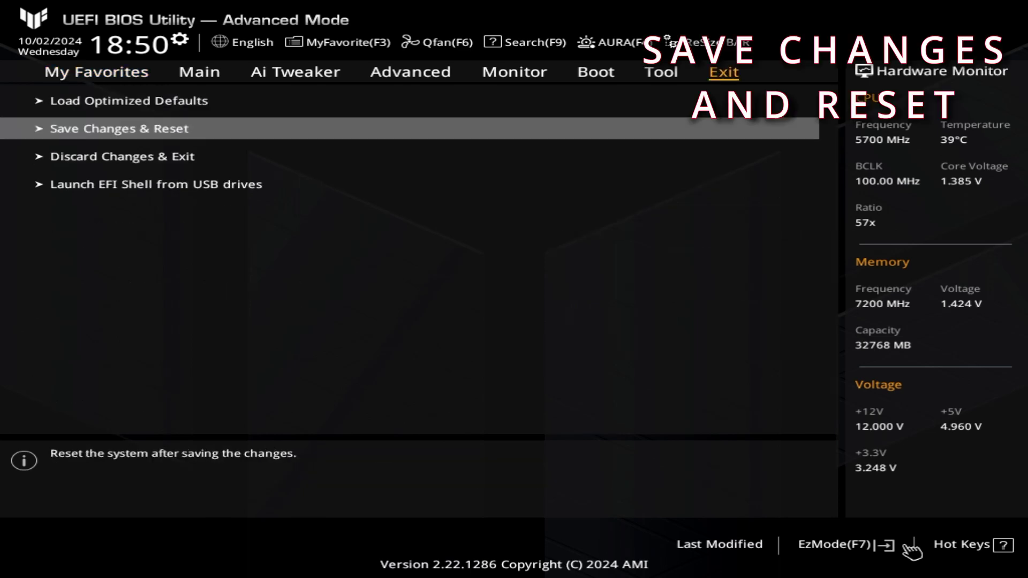
pyautogui.press('Return')
# - Review the pending changes from Intel Adaptive Boost Technology through IA CEP
pyautogui.press('Right')
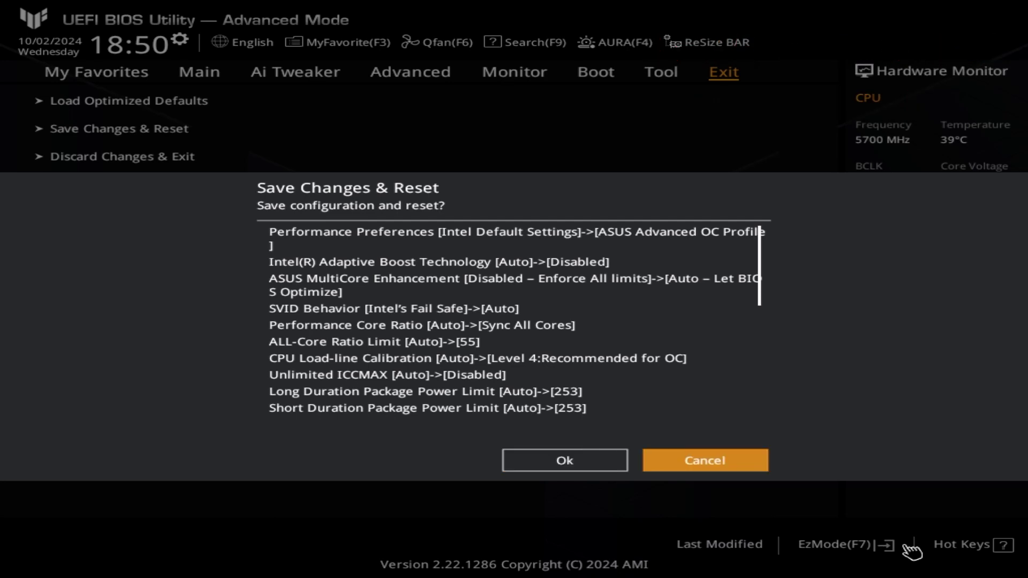
pyautogui.press('Up')
pyautogui.press('Down')
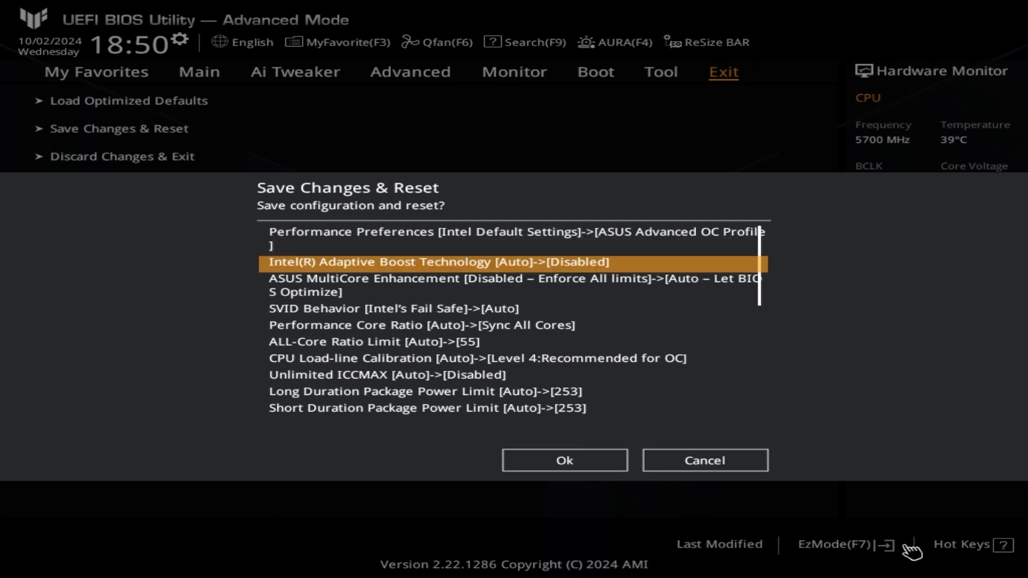
pyautogui.press('Down')
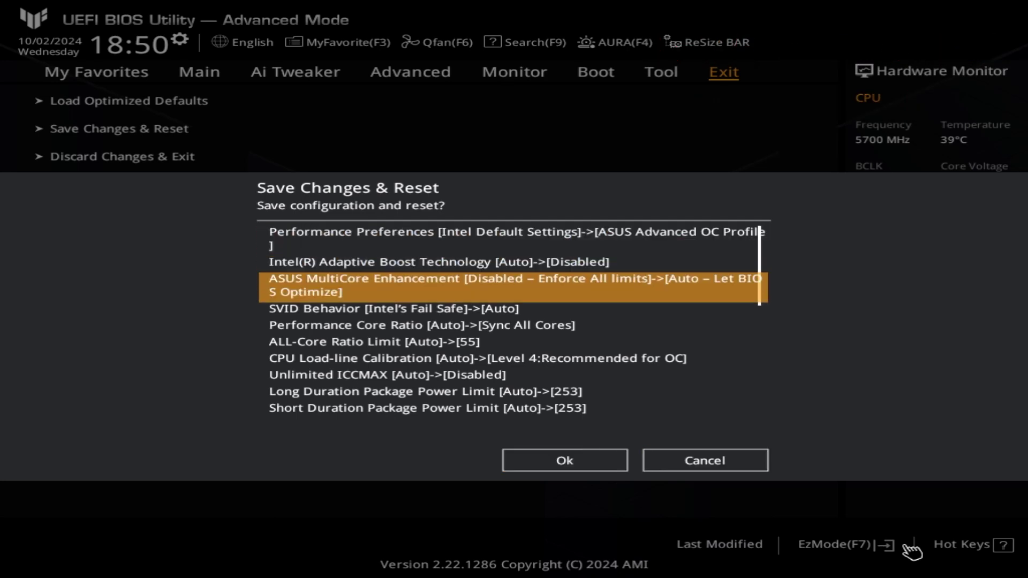
pyautogui.press('Down')
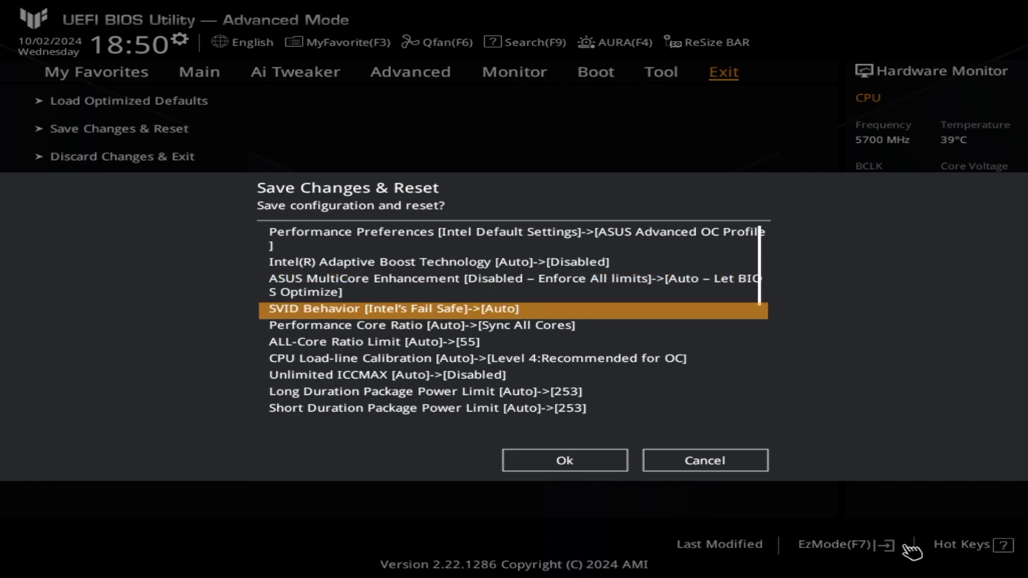
pyautogui.press('Down')
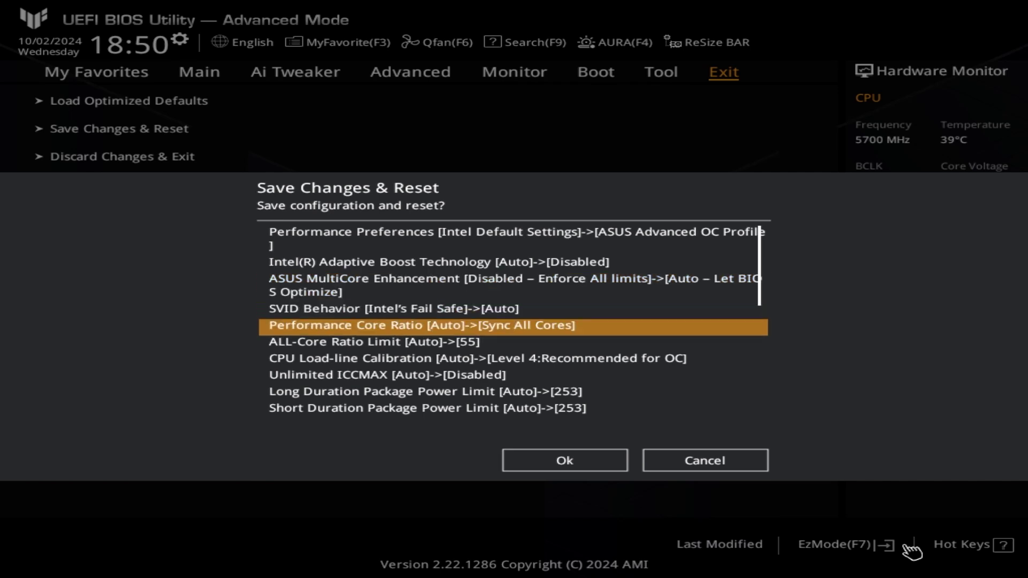
pyautogui.press('Down')
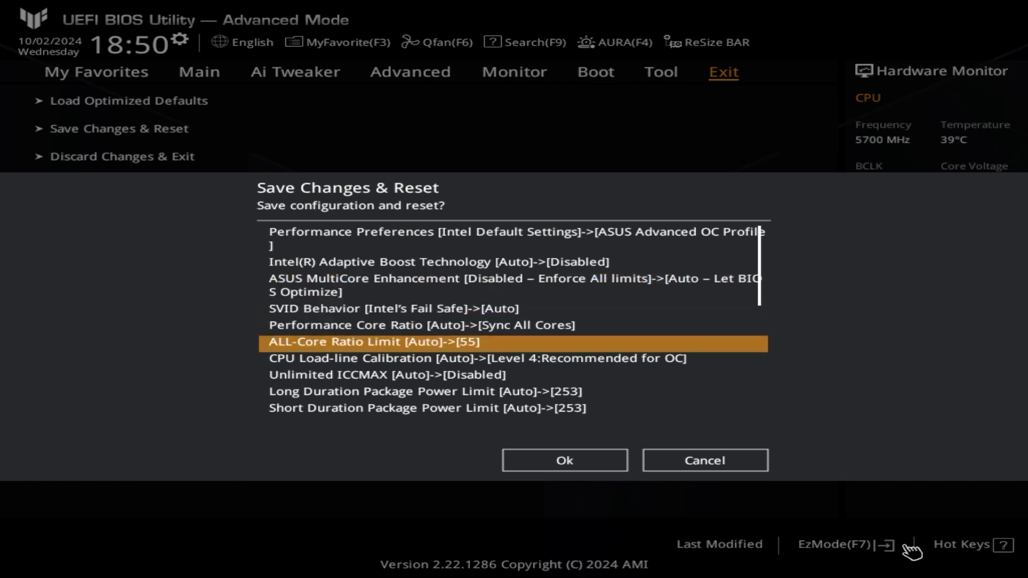
pyautogui.press('Down')
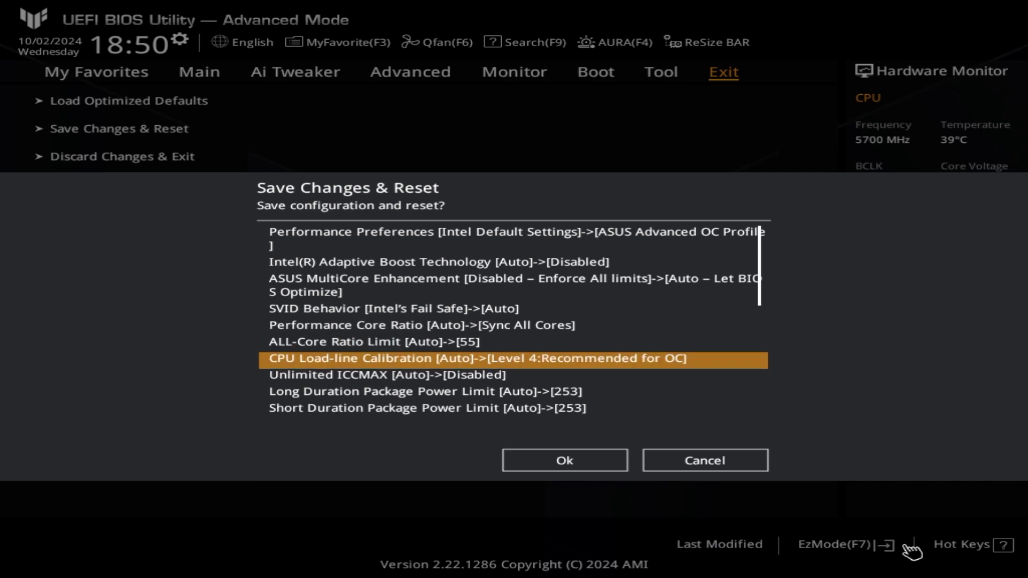
pyautogui.press('Down')
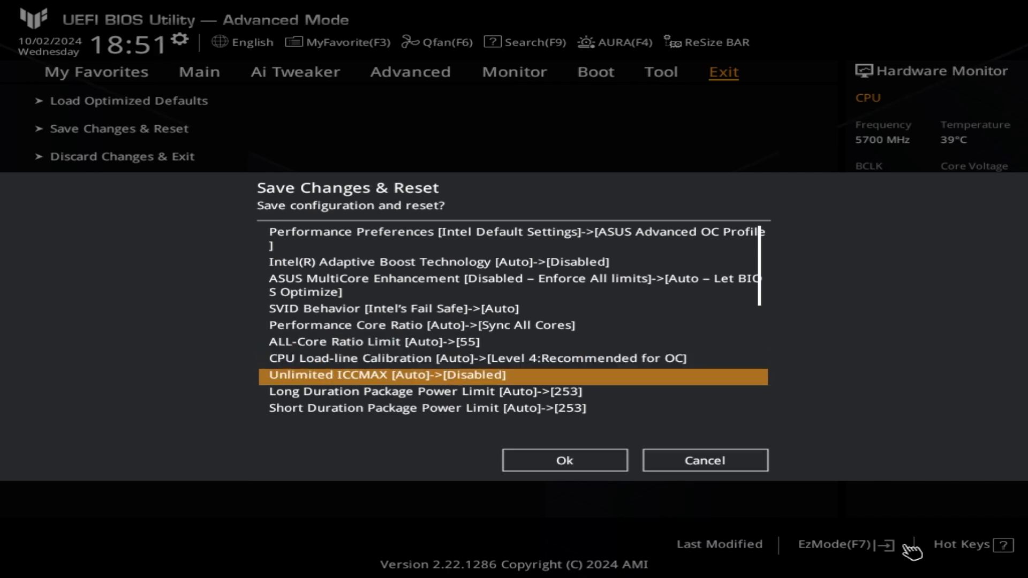
pyautogui.press('Down')
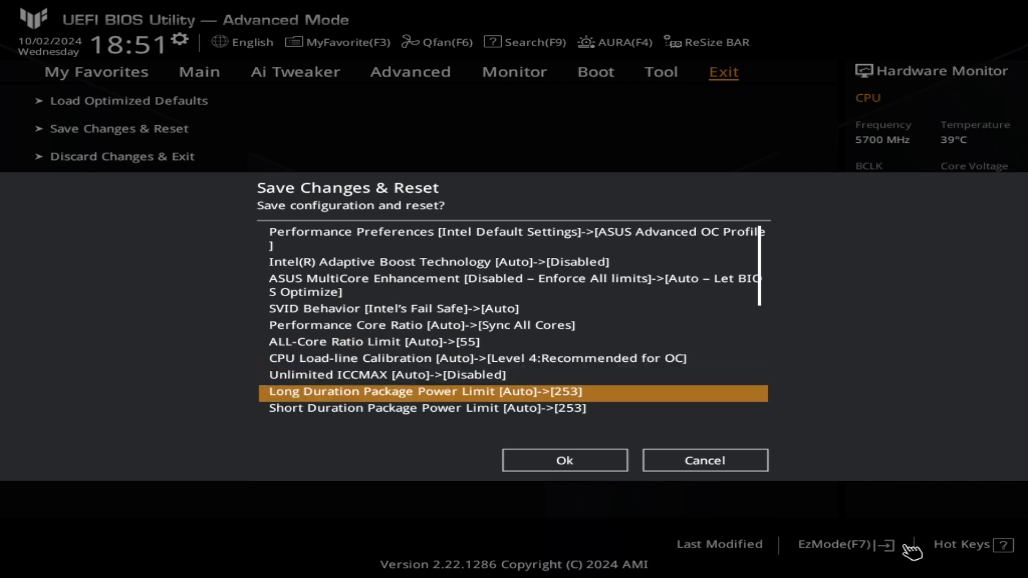
pyautogui.press('Down')
pyautogui.press('Down')
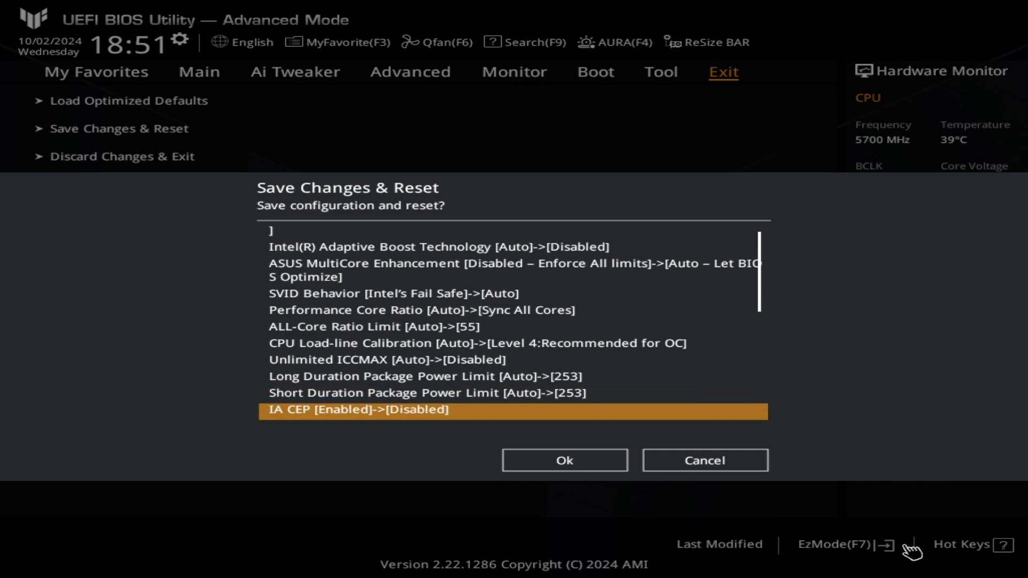
# - Review the remaining changes from SA CEP through CPU Fan Step Down, then start the multi-core render test
pyautogui.press('Down')
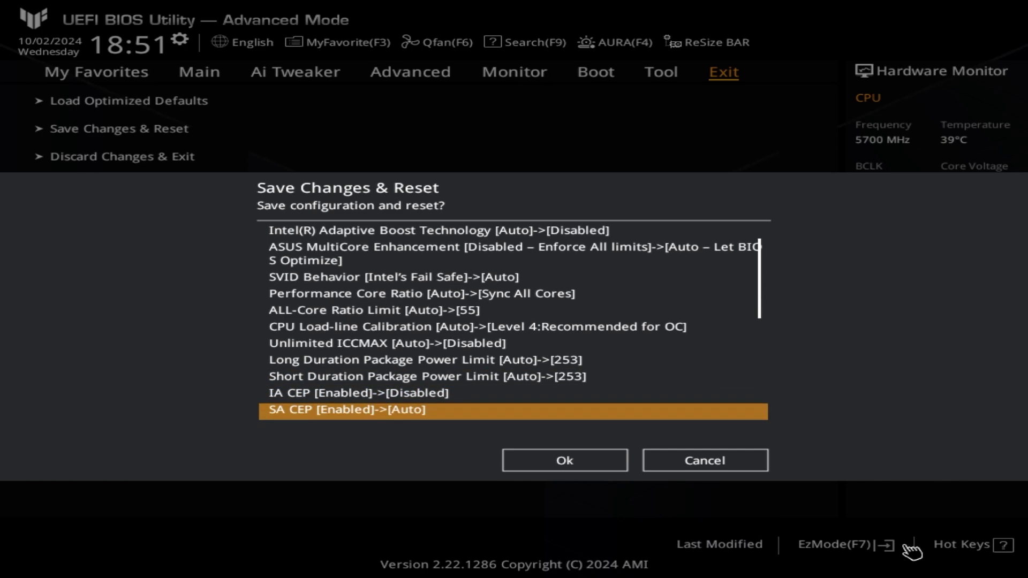
pyautogui.press('Down')
pyautogui.press('Down')
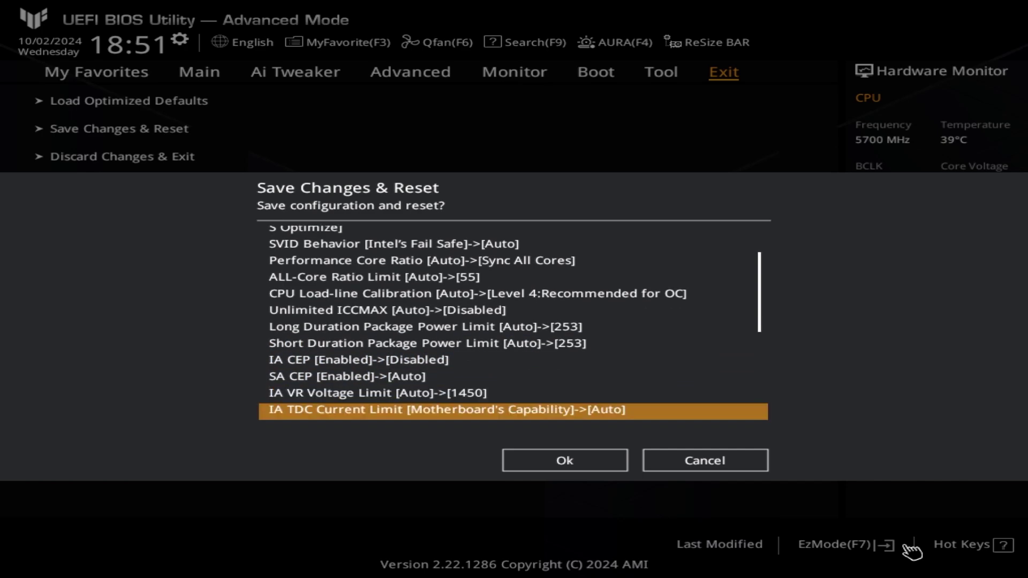
pyautogui.press('Down')
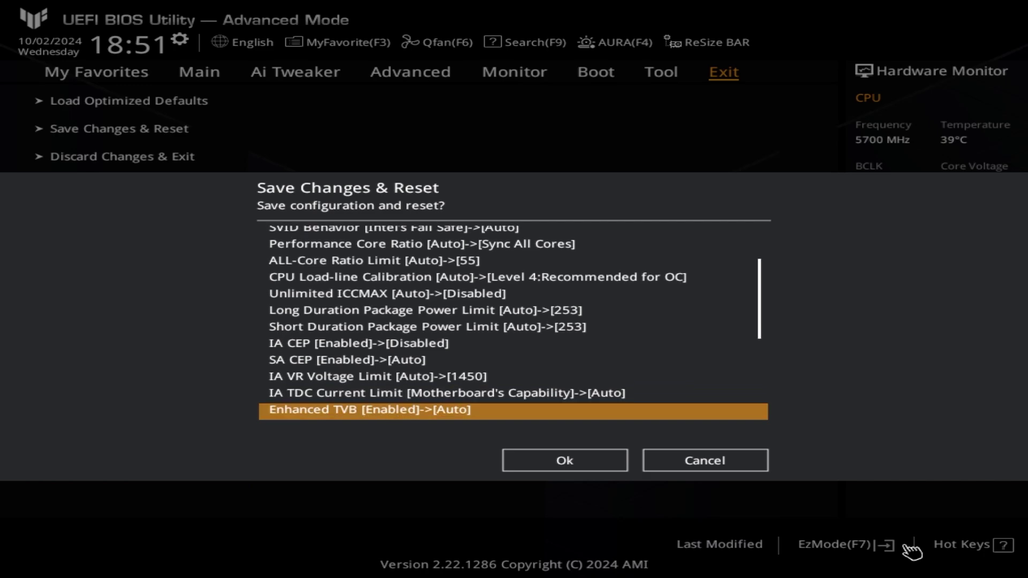
pyautogui.press('Down')
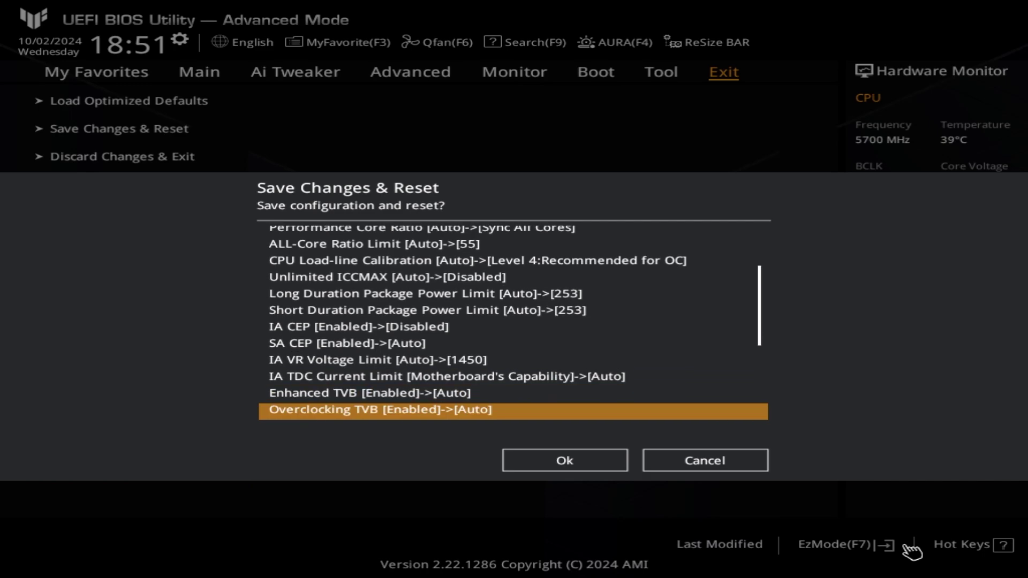
pyautogui.press('Down')
pyautogui.press('Down')
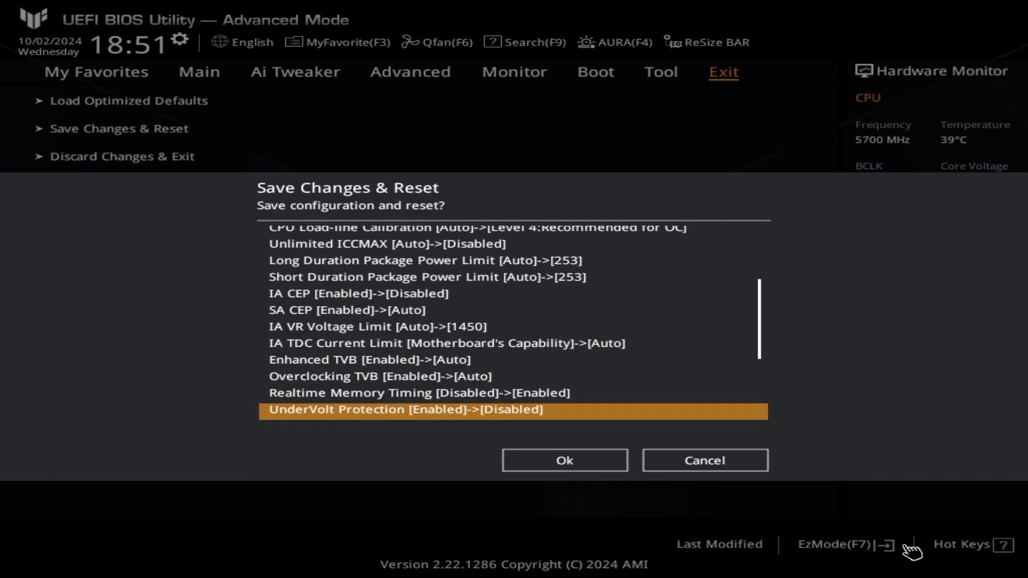
pyautogui.press('Down')
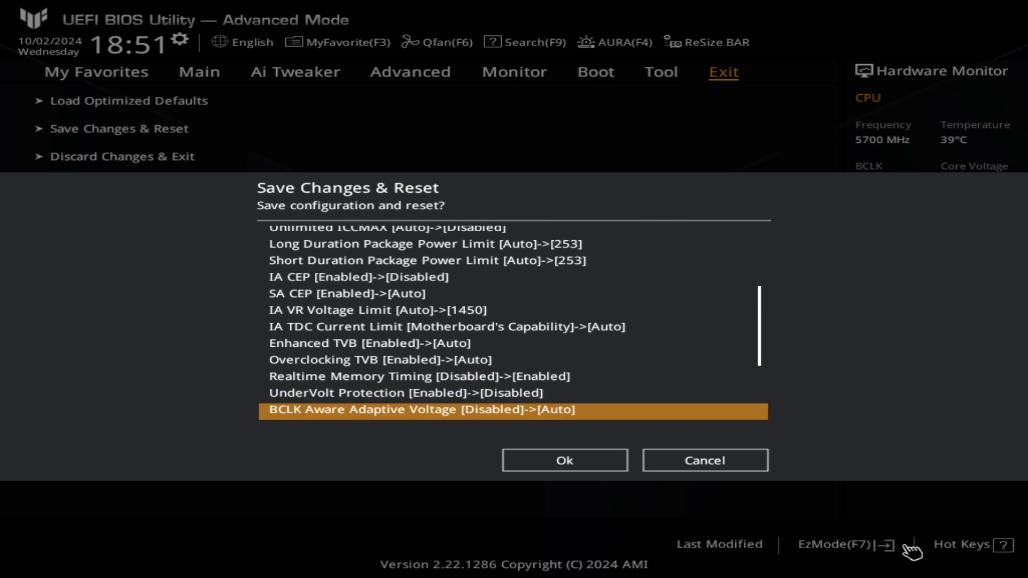
pyautogui.press('Down')
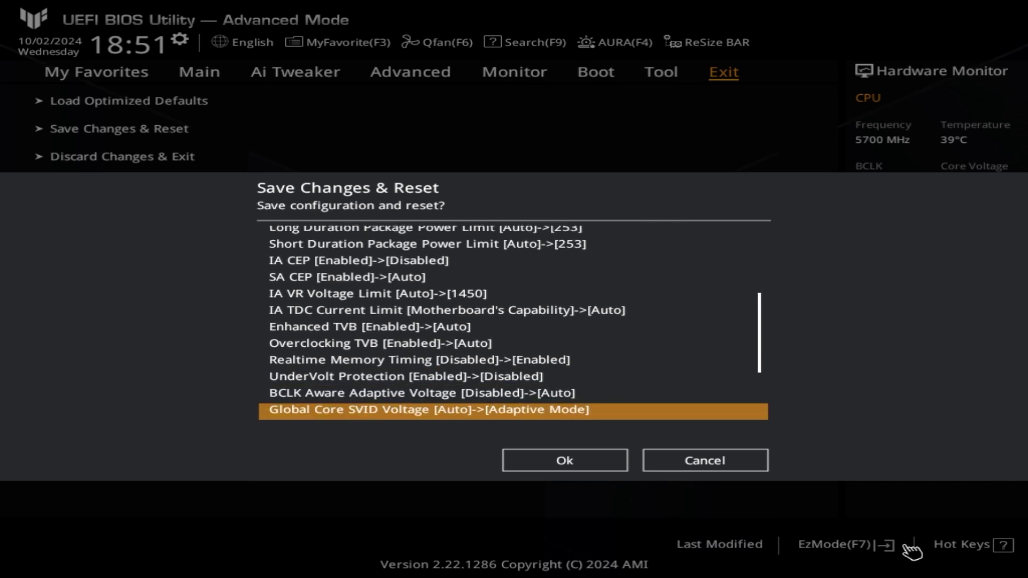
pyautogui.press('Down')
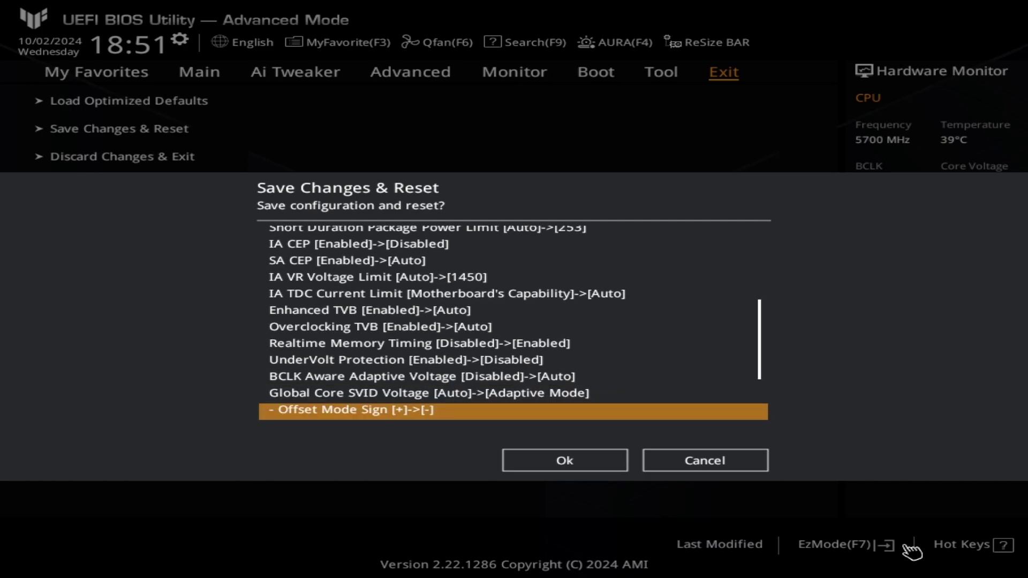
pyautogui.press('Down')
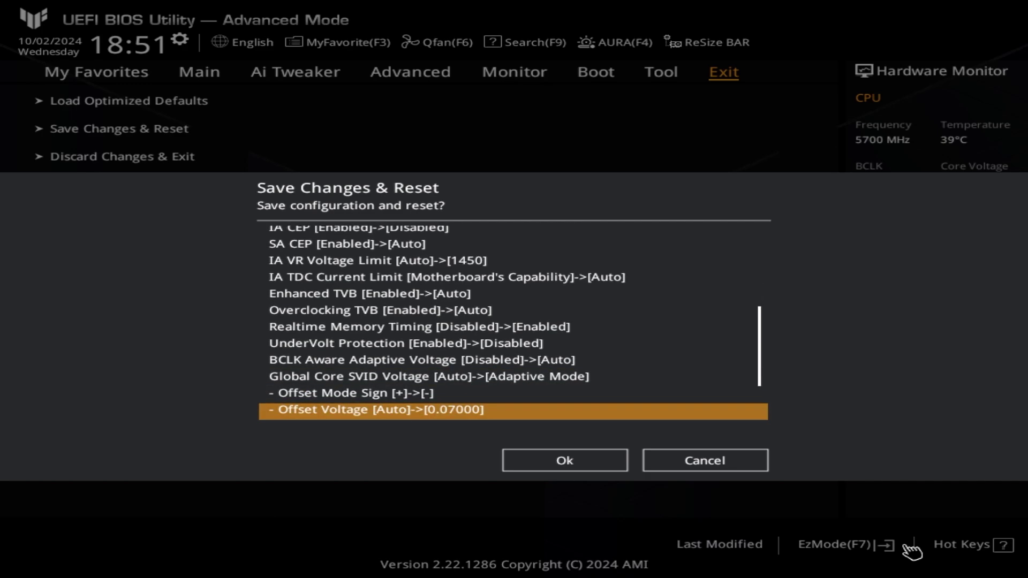
pyautogui.press('Down')
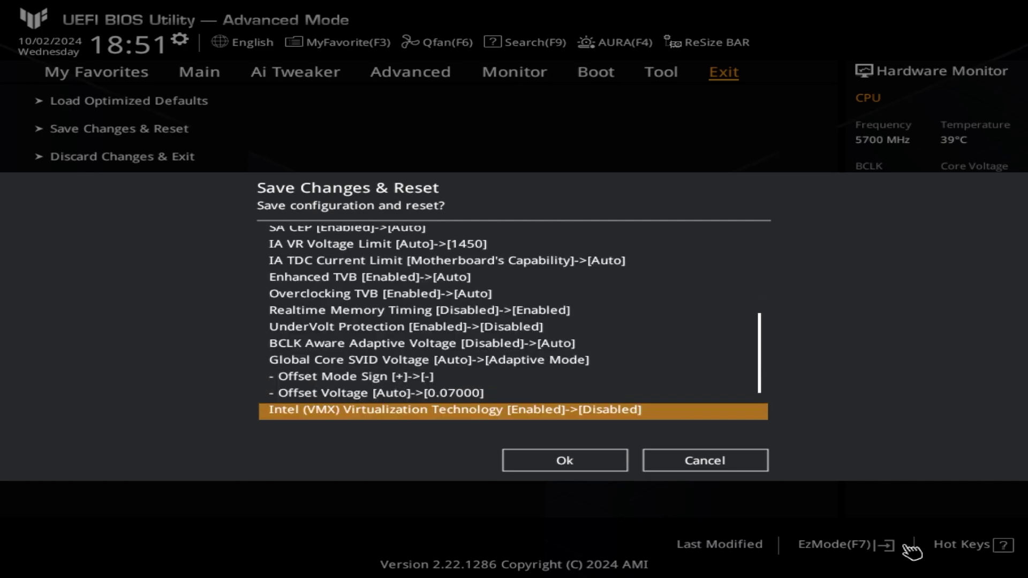
pyautogui.press('Down')
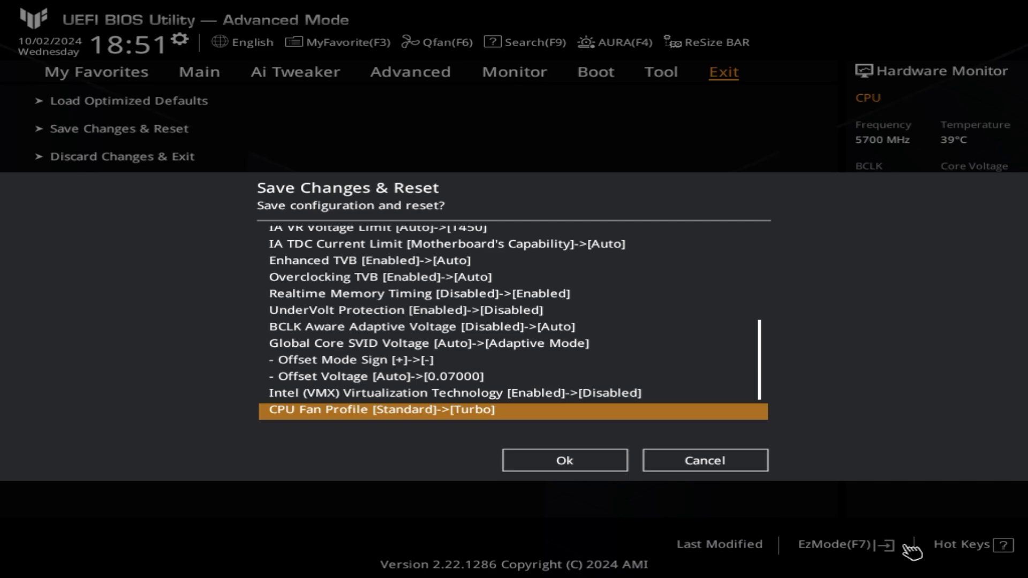
pyautogui.press('Down')
pyautogui.press('Down')
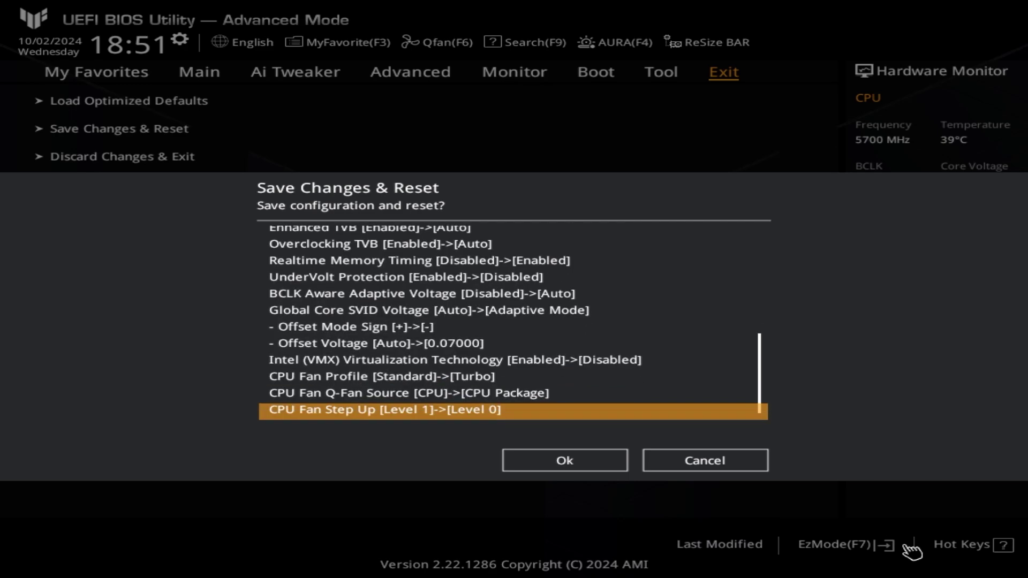
pyautogui.press('Down')
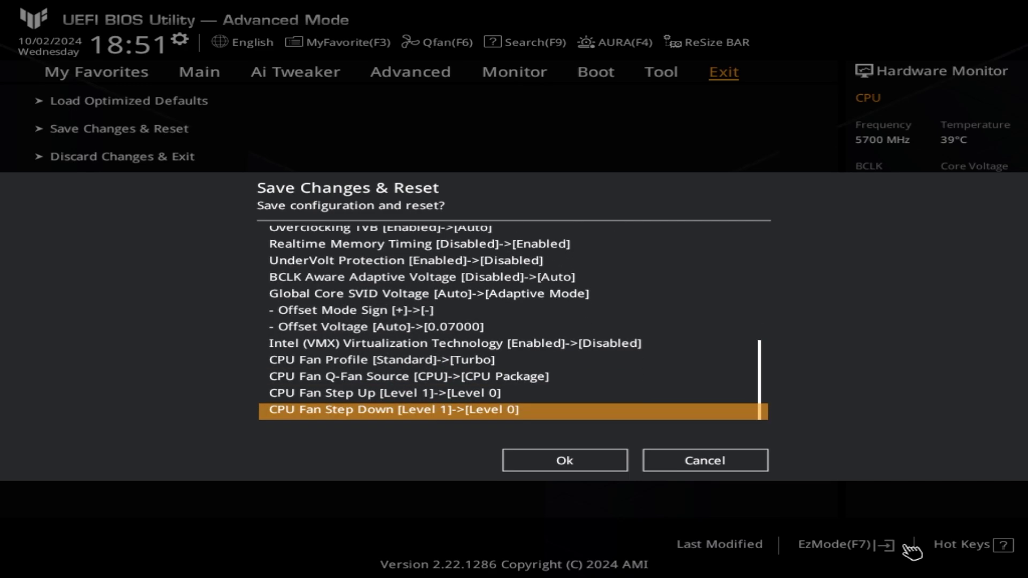
pyautogui.press('Down')
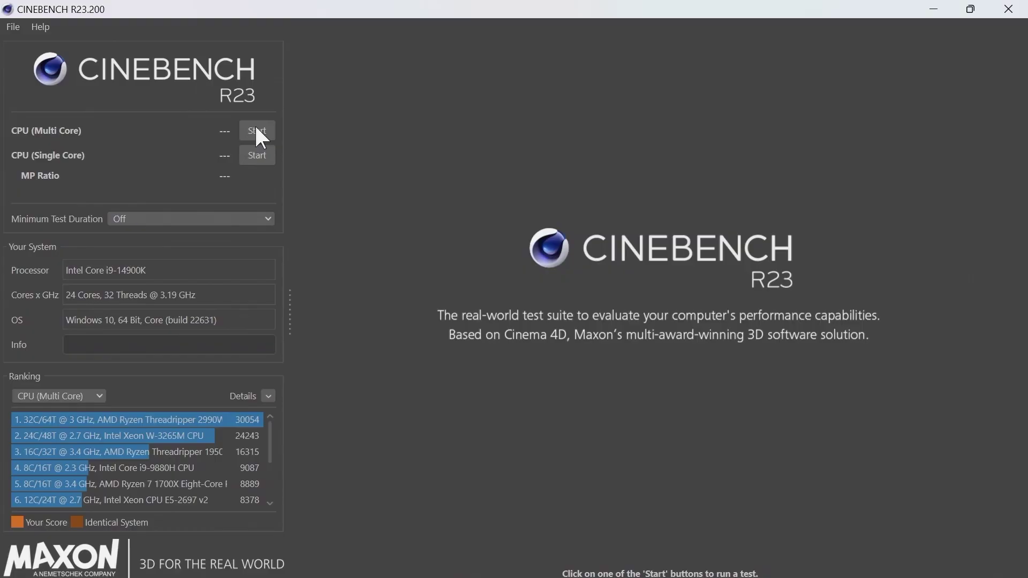
pyautogui.click(255, 130)
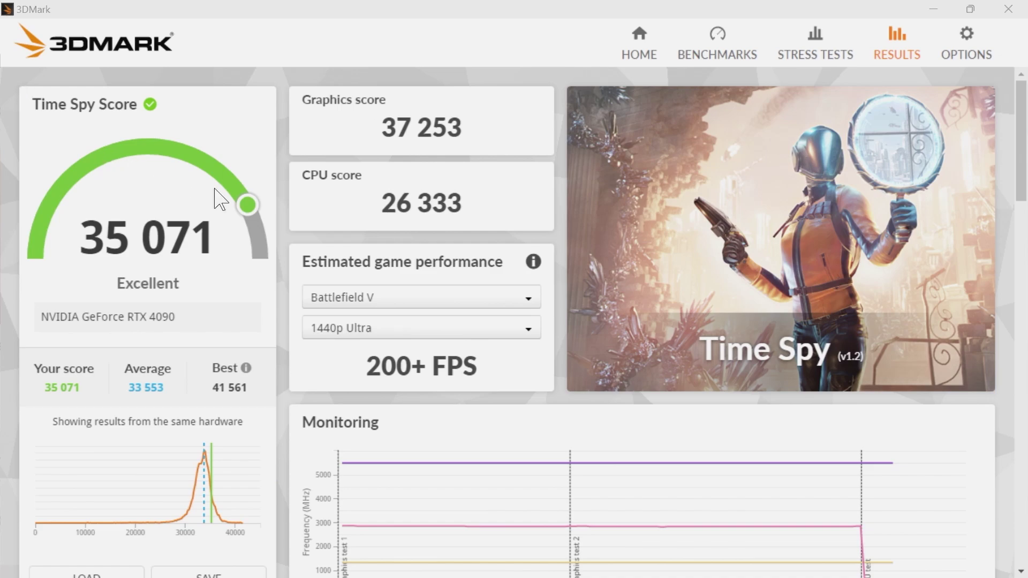
# - Scroll past system information and detailed scores, briefly selecting the 26 333 CPU score
pyautogui.scroll(-10, 441, 378)
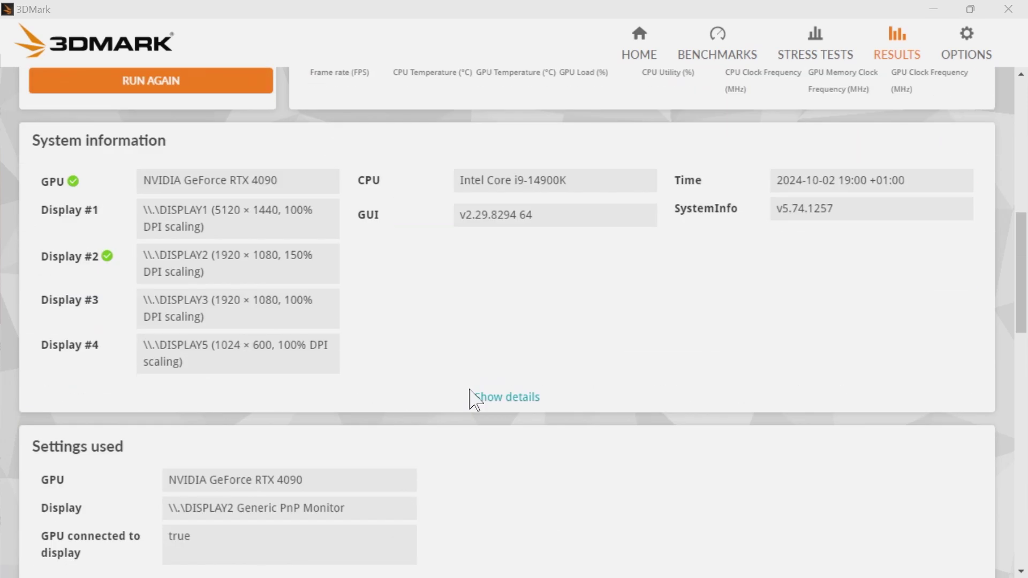
pyautogui.scroll(-6, 474, 398)
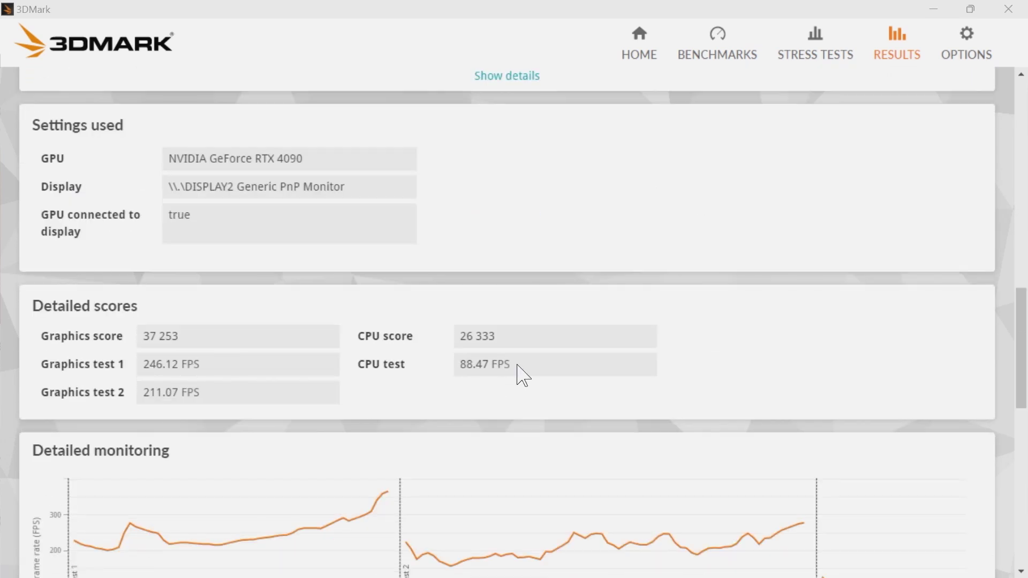
pyautogui.moveTo(515, 366); pyautogui.dragTo(458, 365)
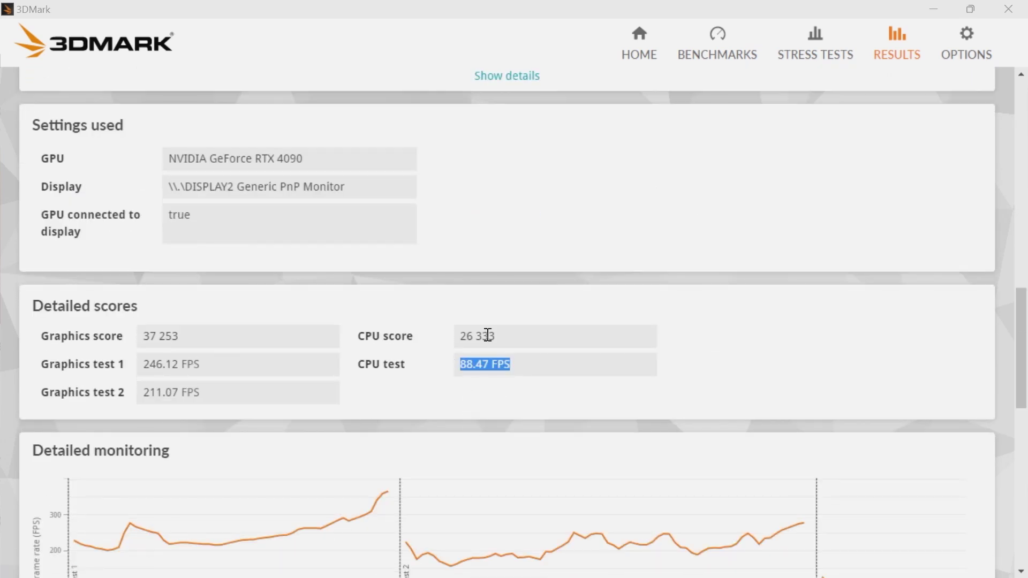
pyautogui.moveTo(502, 337); pyautogui.dragTo(451, 337)
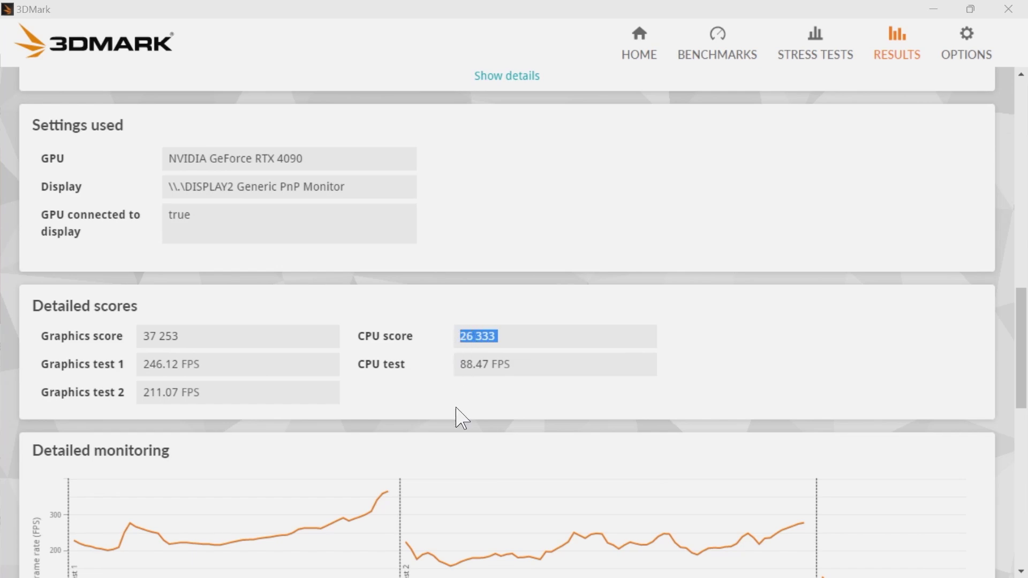
pyautogui.click(459, 416)
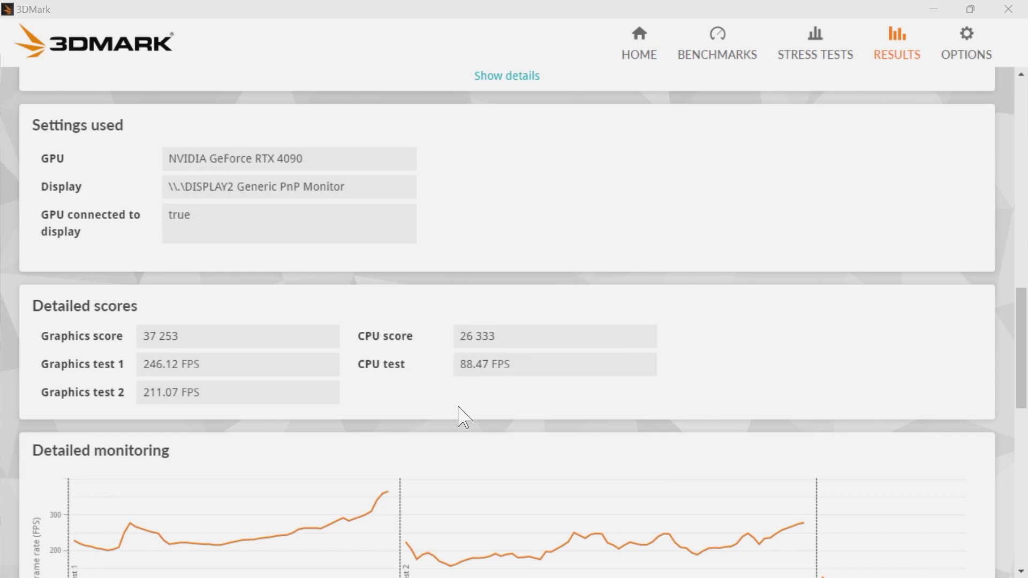
pyautogui.scroll(-5, 460, 416)
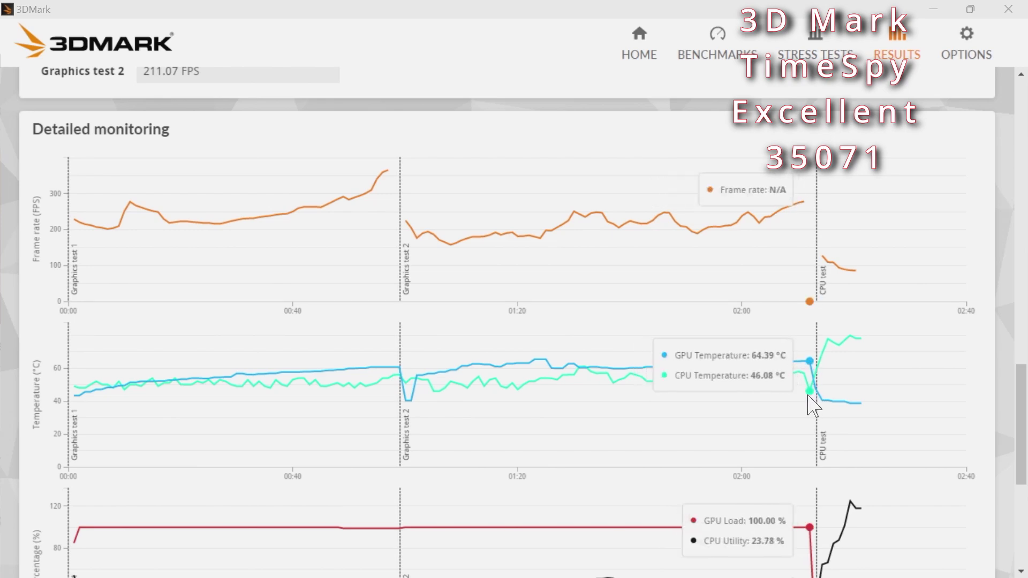
# - Scroll down to the GPU load, CPU utility and clock frequency charts
pyautogui.scroll(-3, 576, 412)
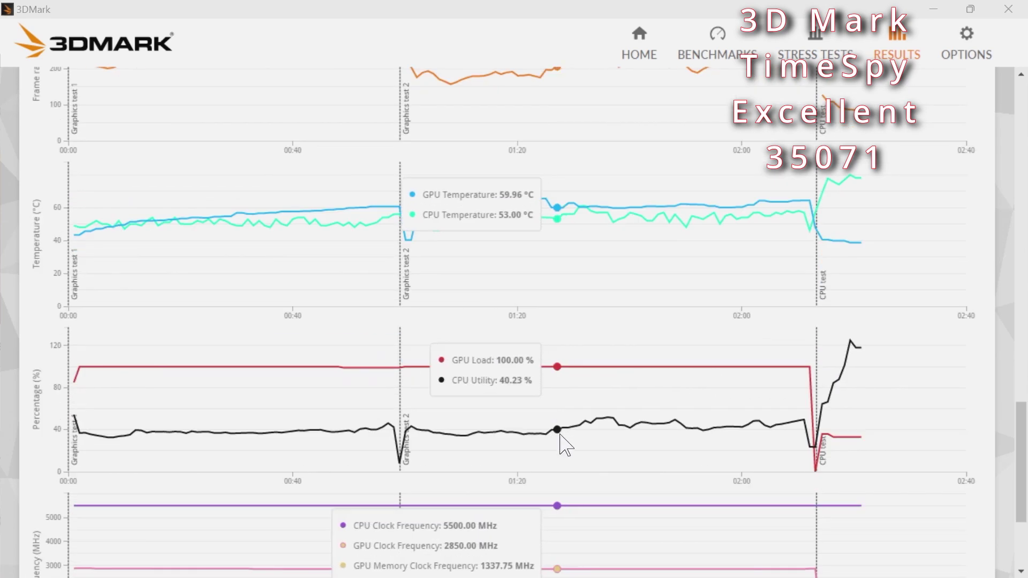
pyautogui.scroll(-3, 565, 445)
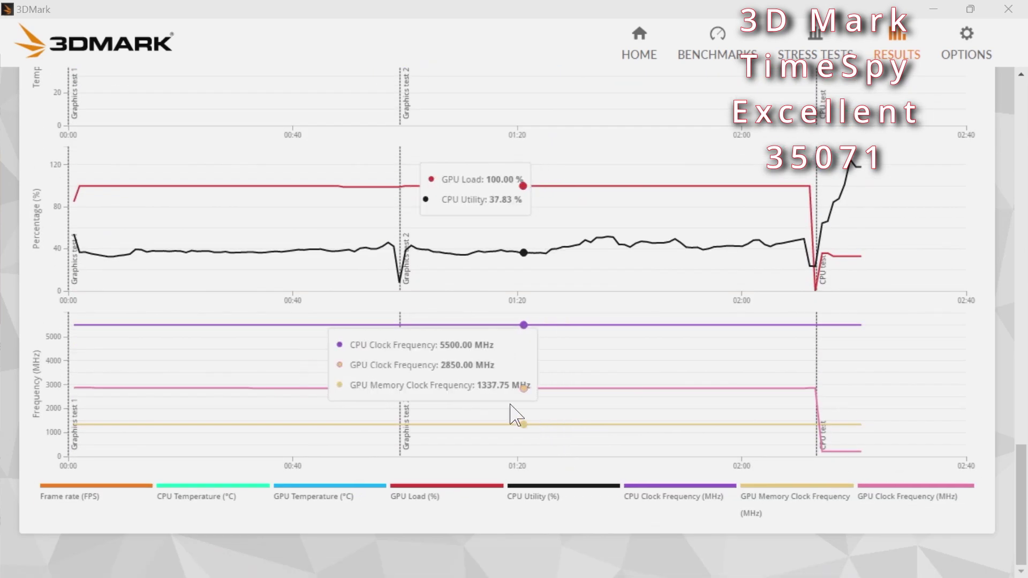